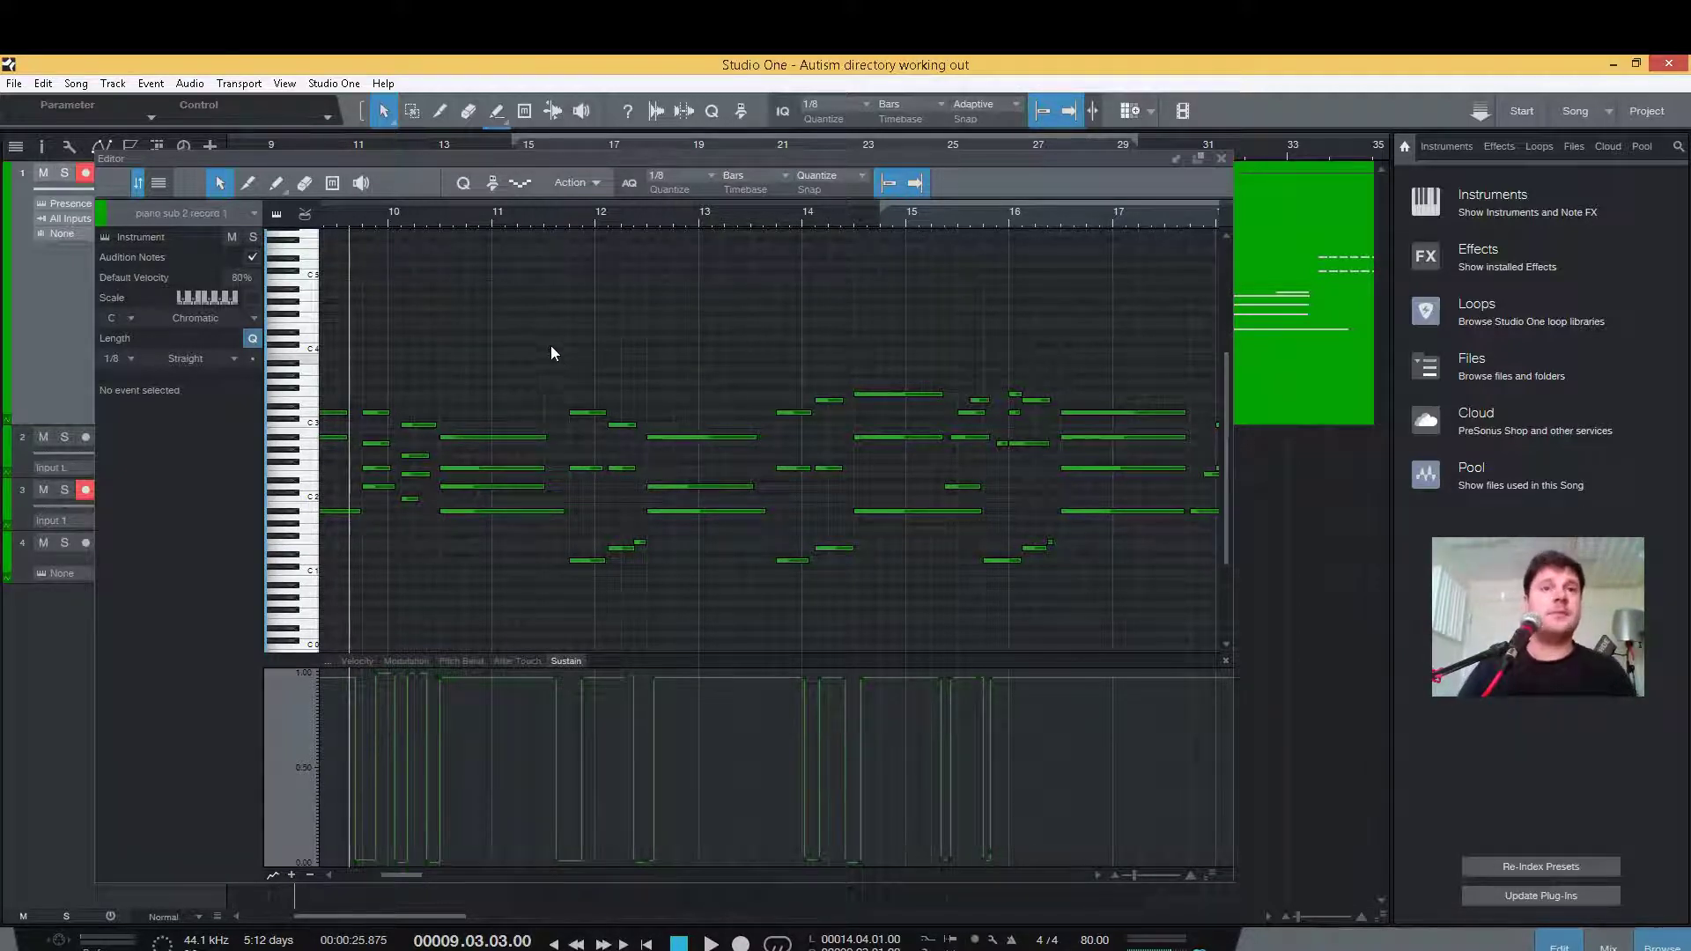
# - Play the piano part from before bar 10 to past bar 21, following the notes and the sustain automation
pyautogui.moveTo(545, 437); pyautogui.dragTo(539, 436)
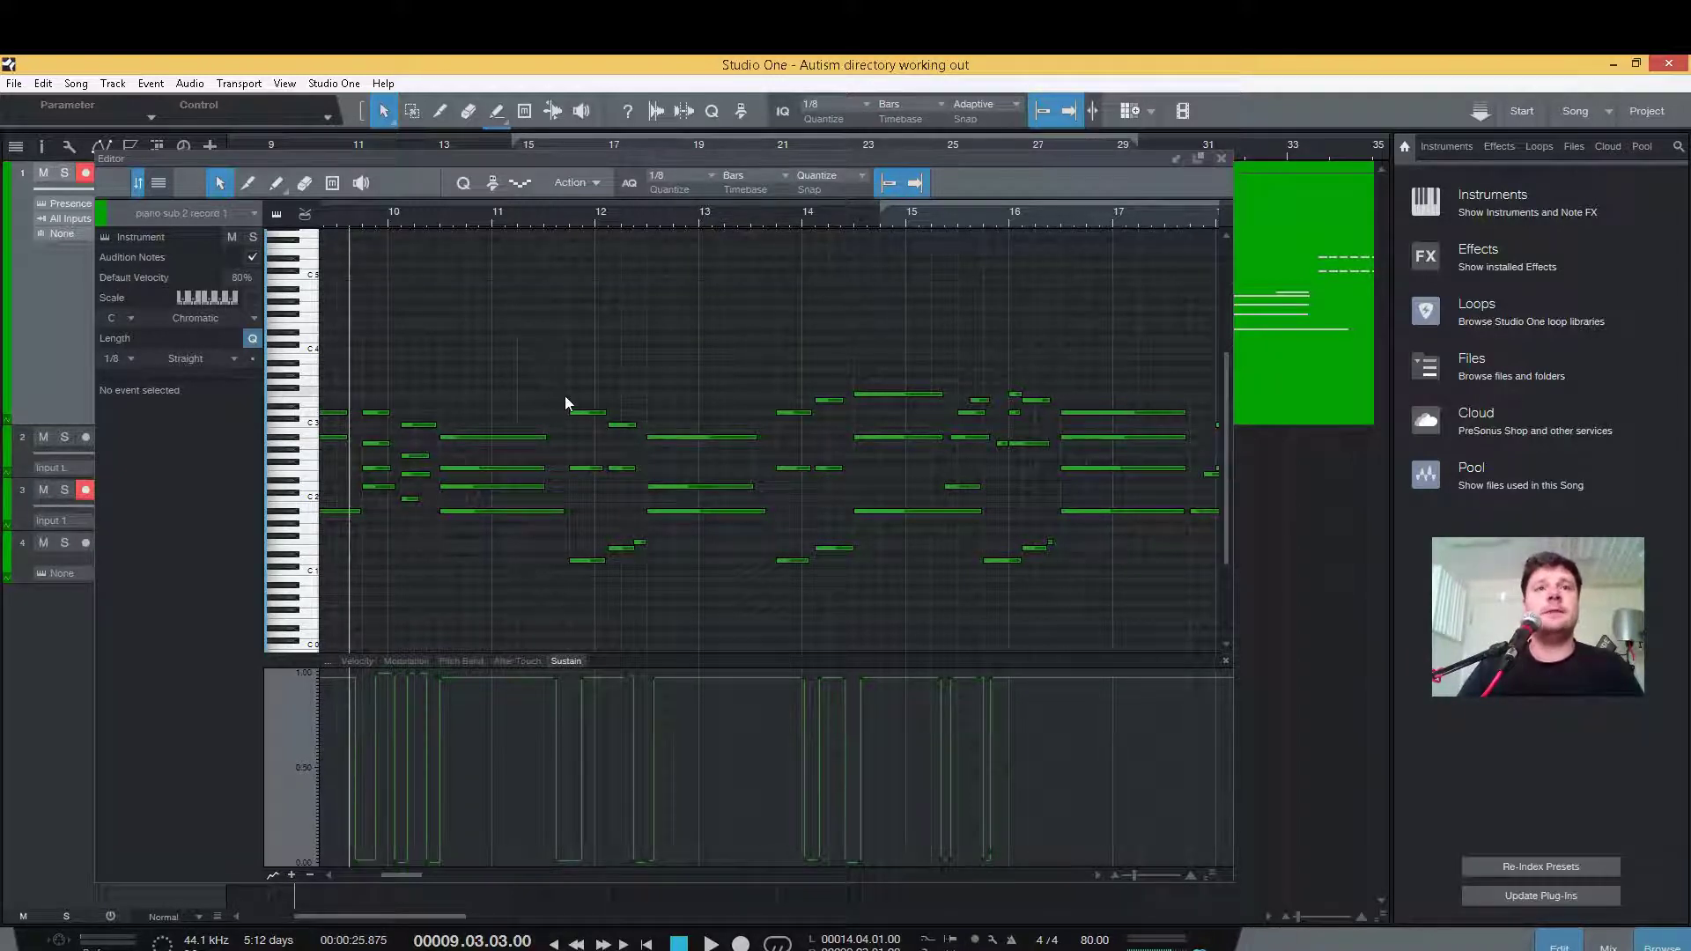
pyautogui.click(709, 943)
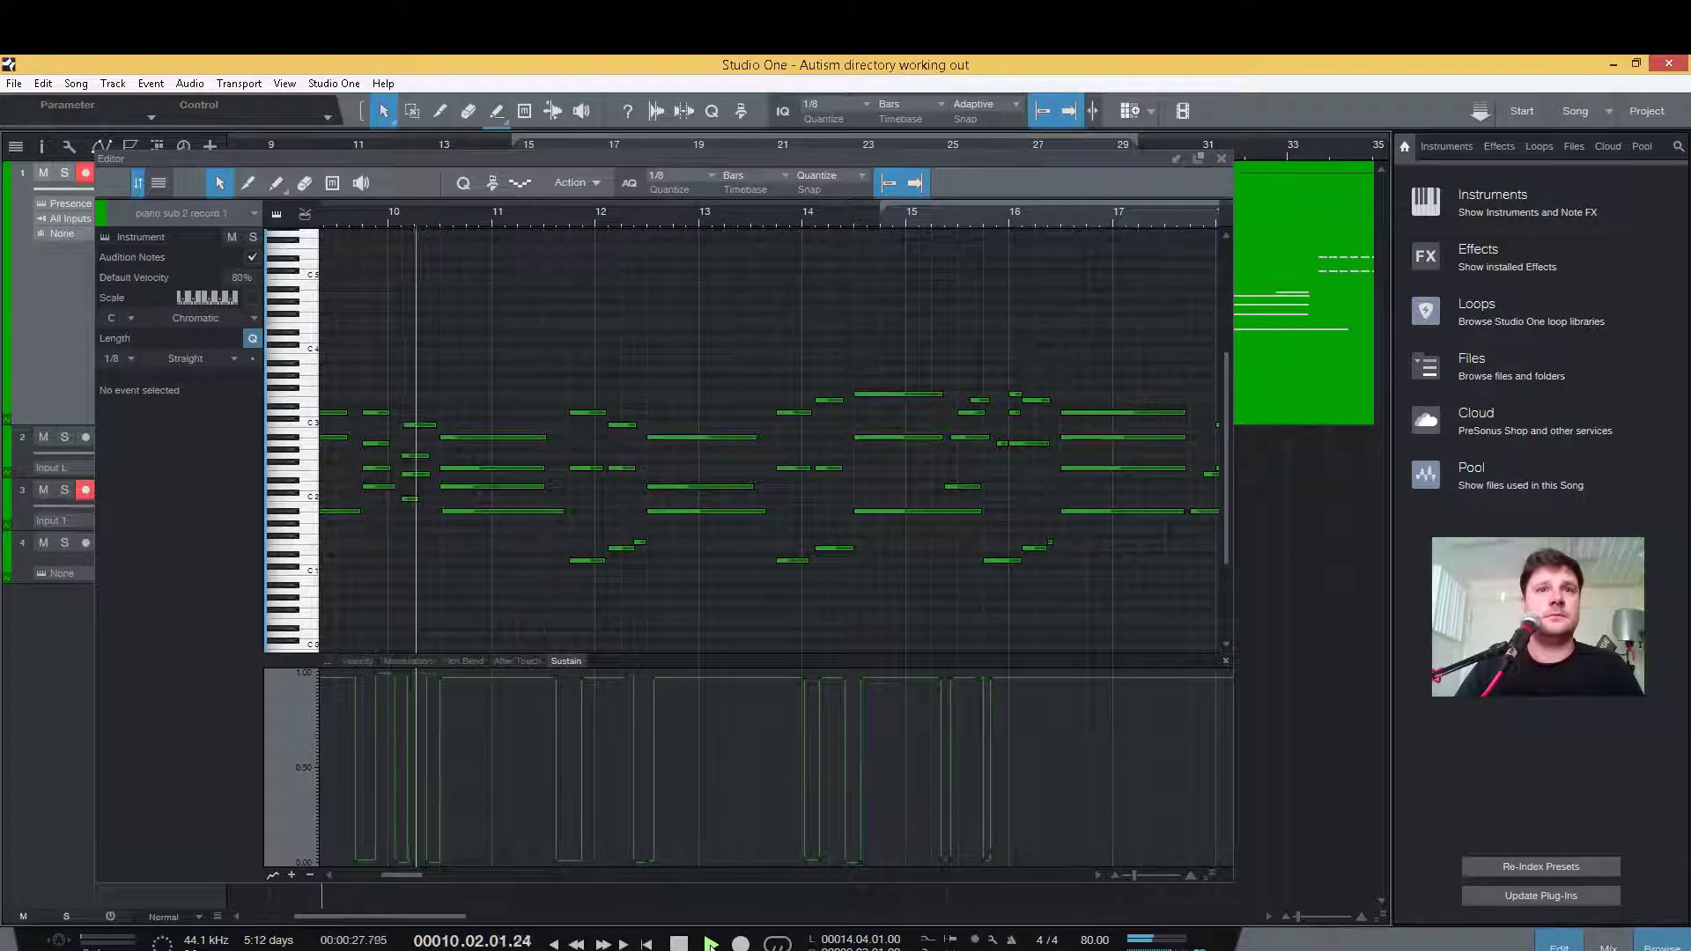
pyautogui.press('space')
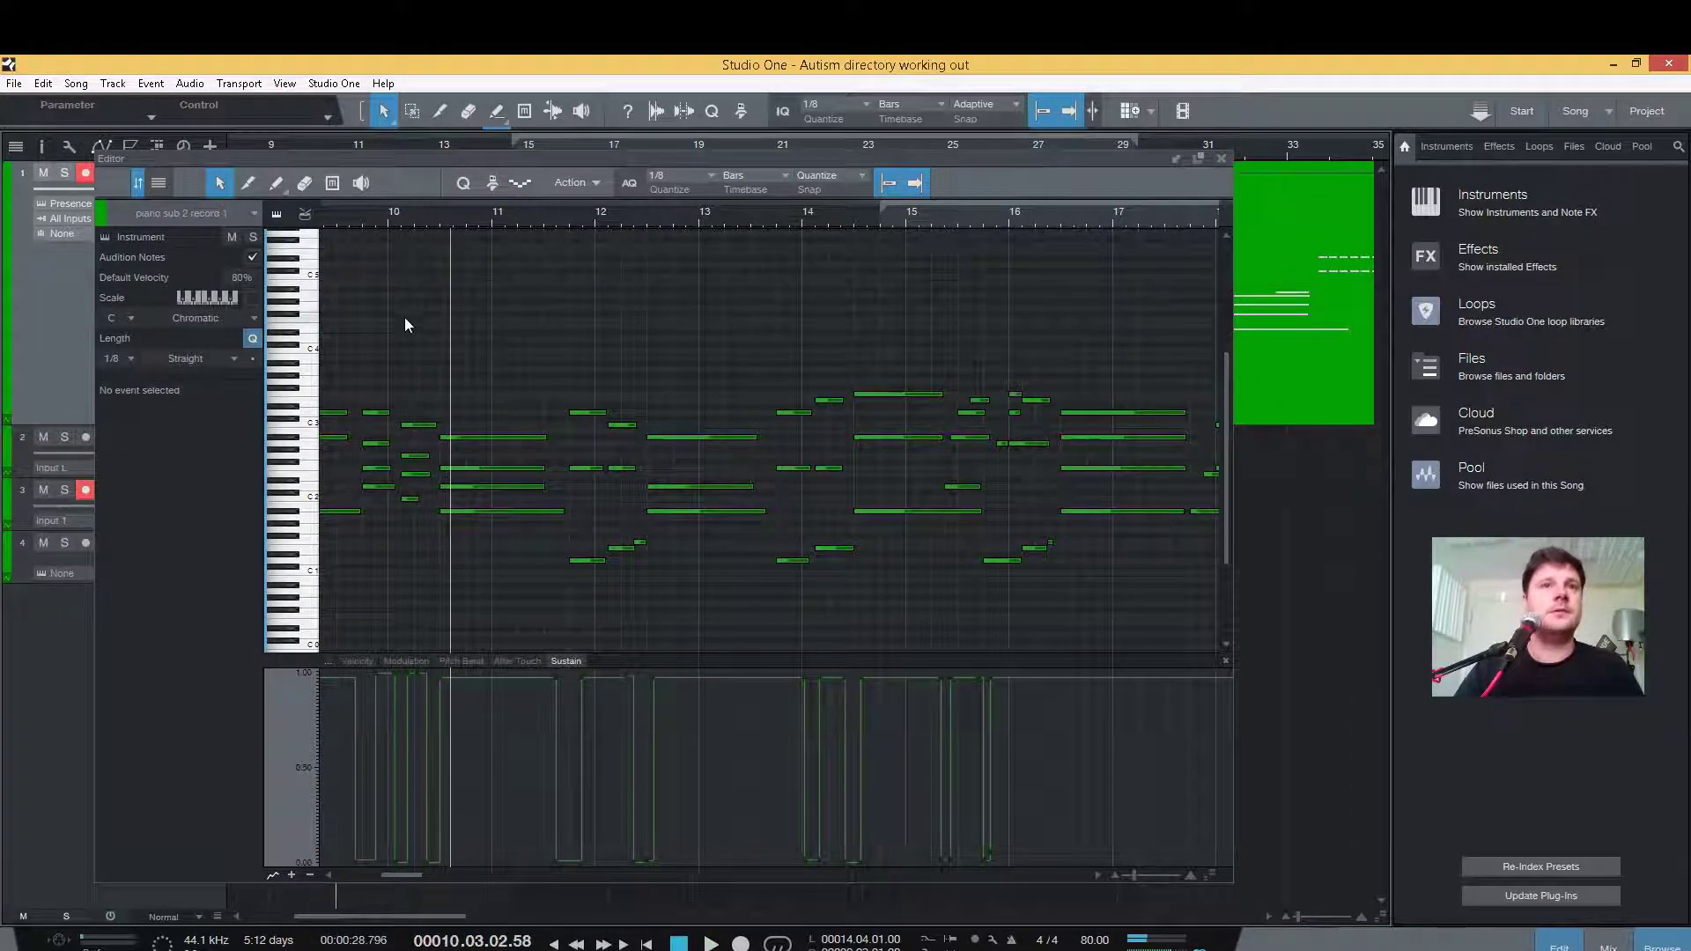
pyautogui.click(349, 217)
pyautogui.click(709, 943)
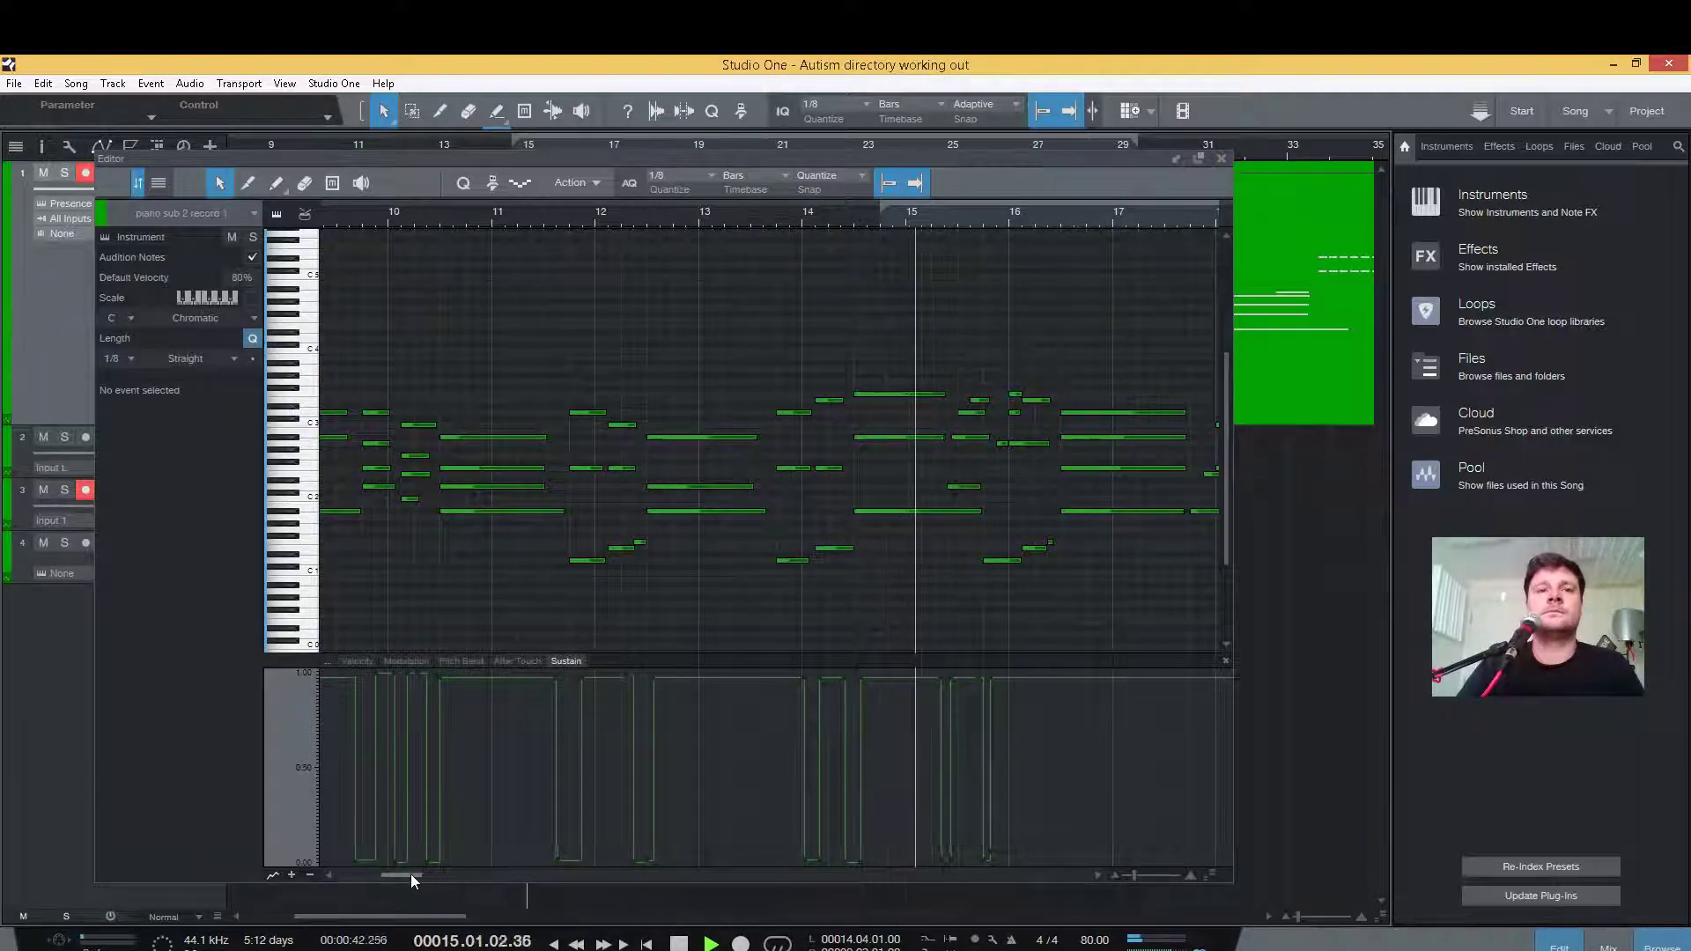
pyautogui.moveTo(405, 873); pyautogui.dragTo(424, 886)
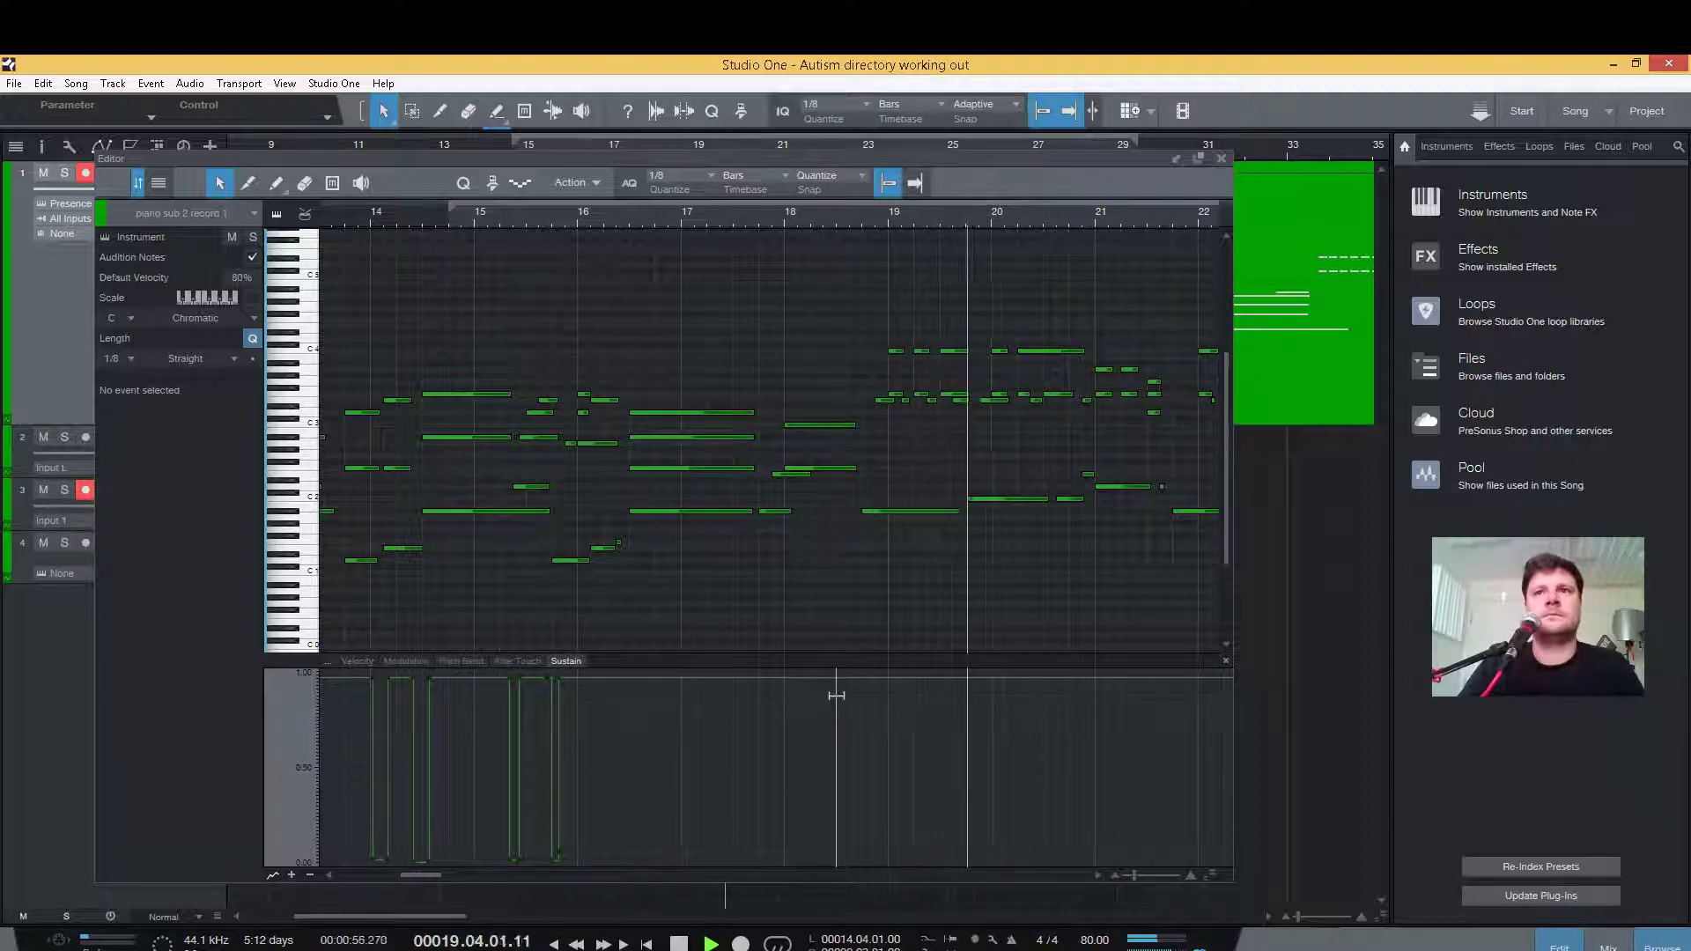
pyautogui.click(679, 943)
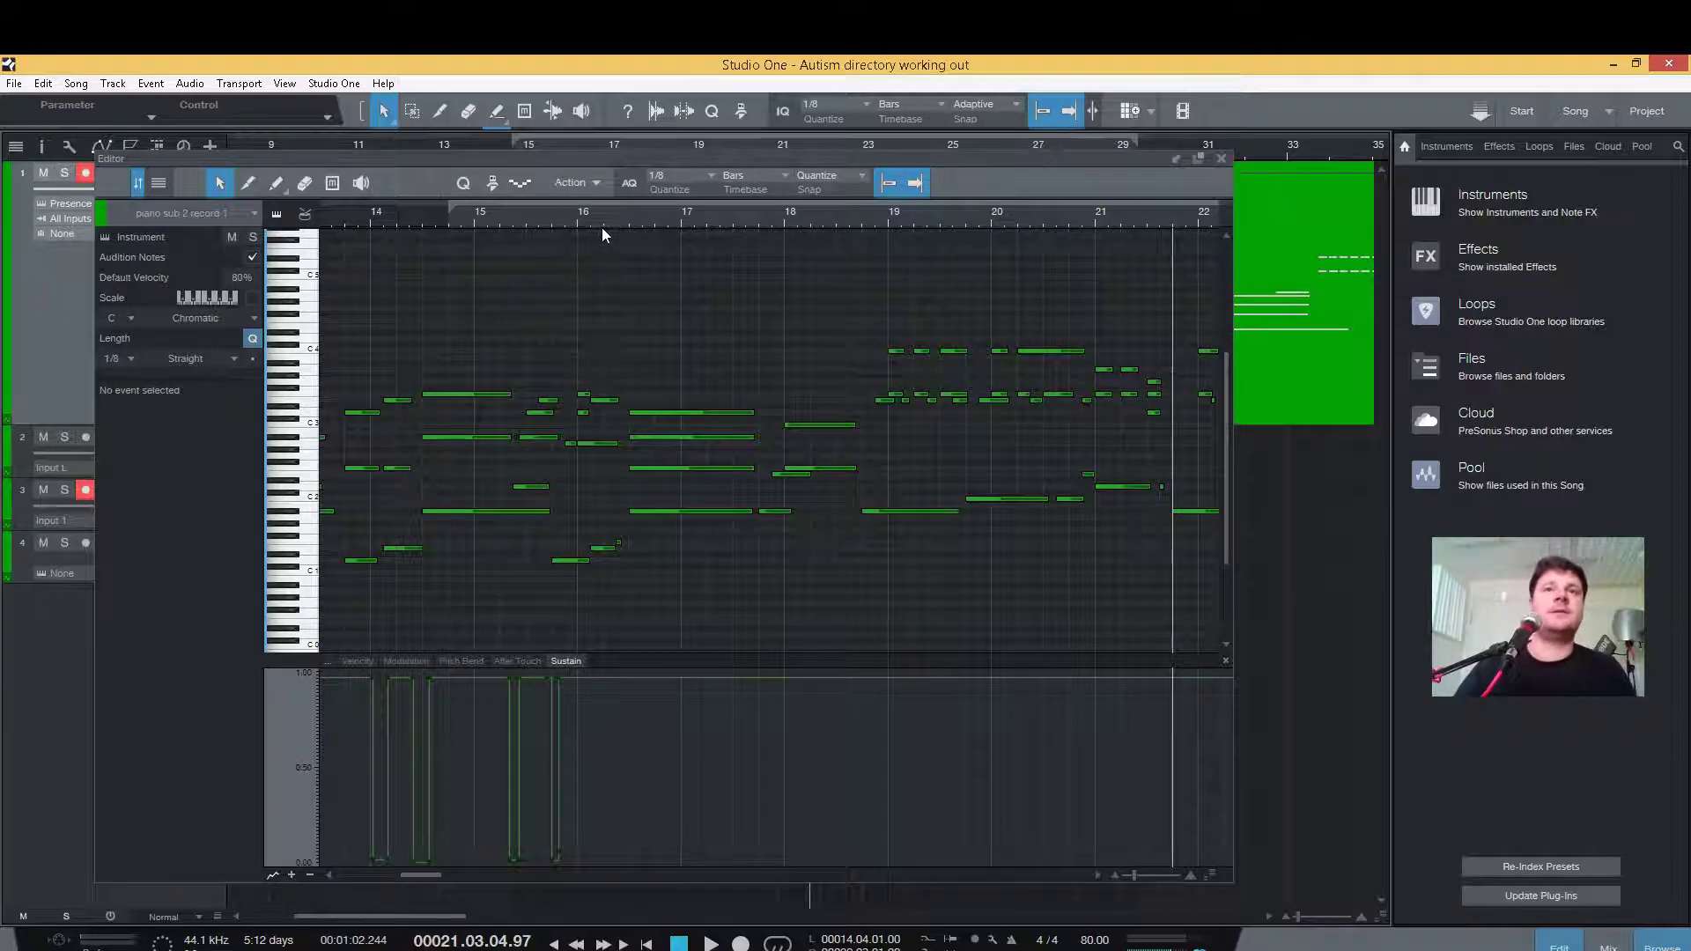
# - Audition the bass notes from beat 15.4 and add a short sustain dip to 0 around the bass change just after bar 16
pyautogui.moveTo(604, 219); pyautogui.dragTo(606, 243)
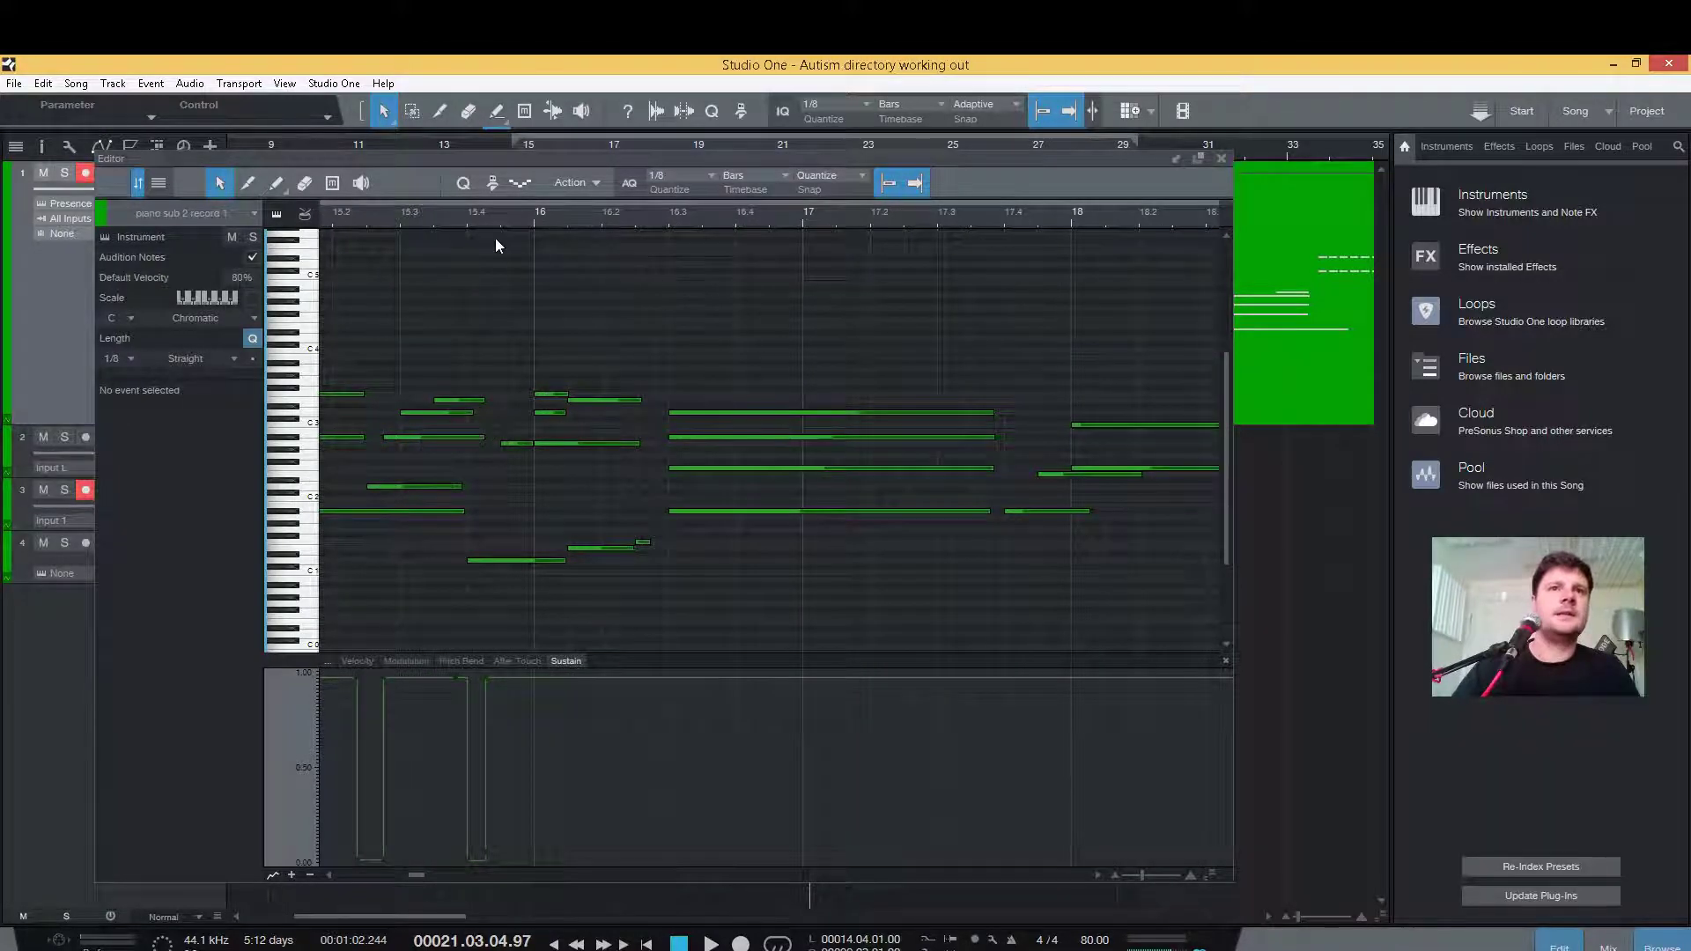
pyautogui.click(450, 214)
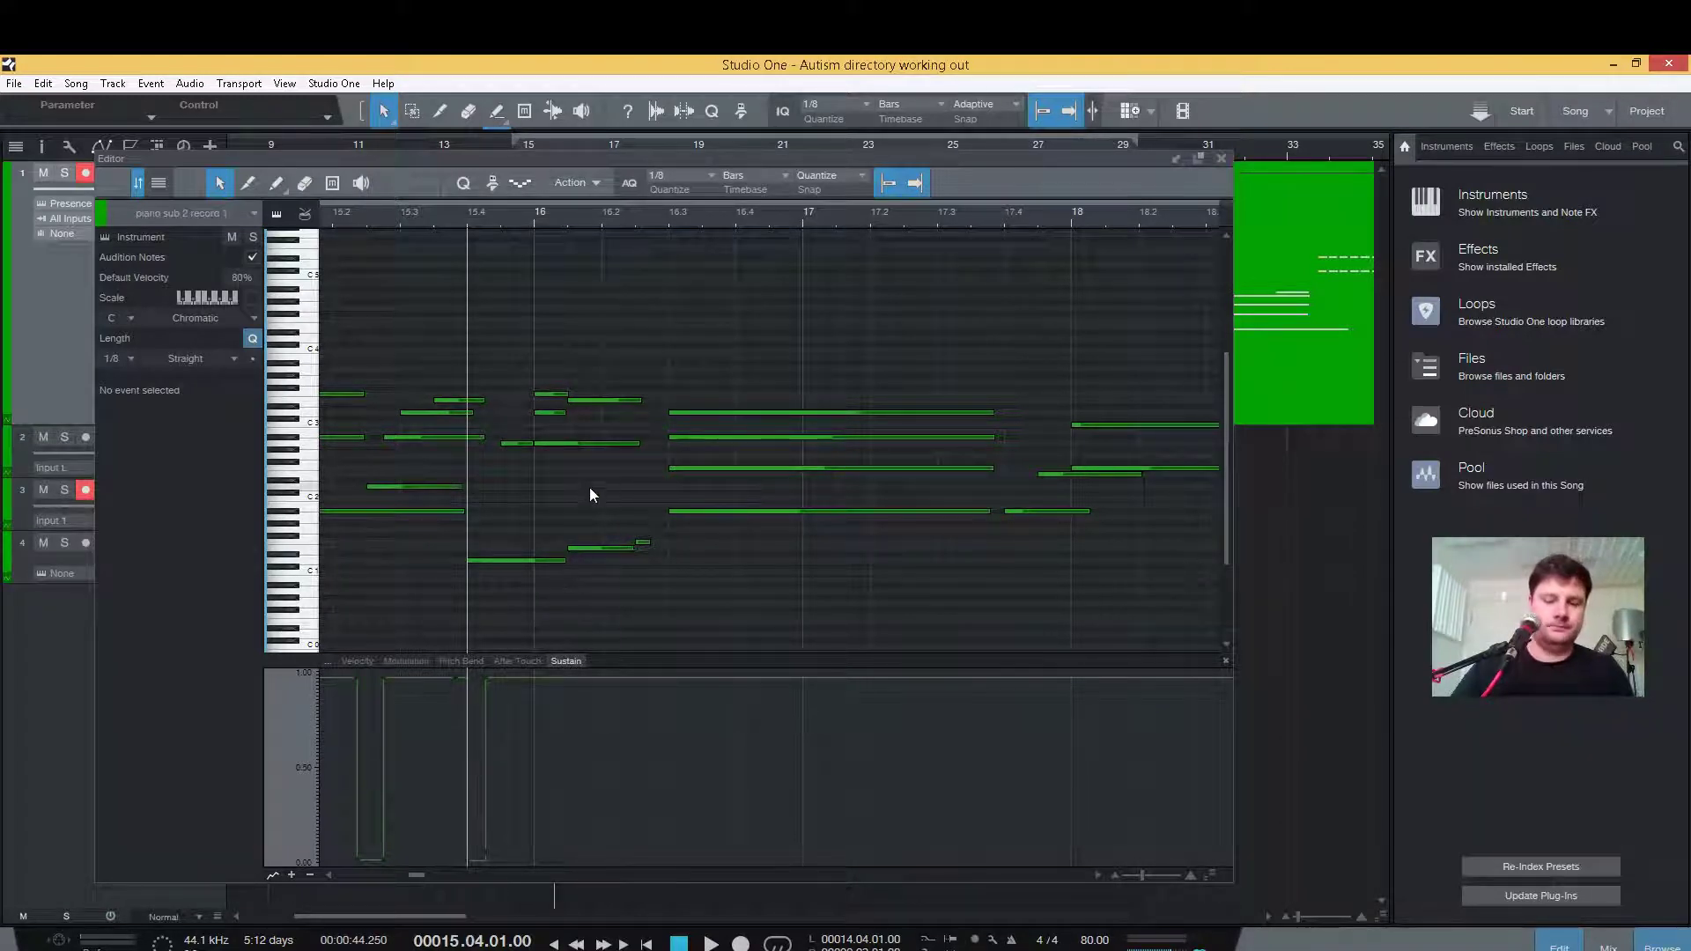
pyautogui.press('space')
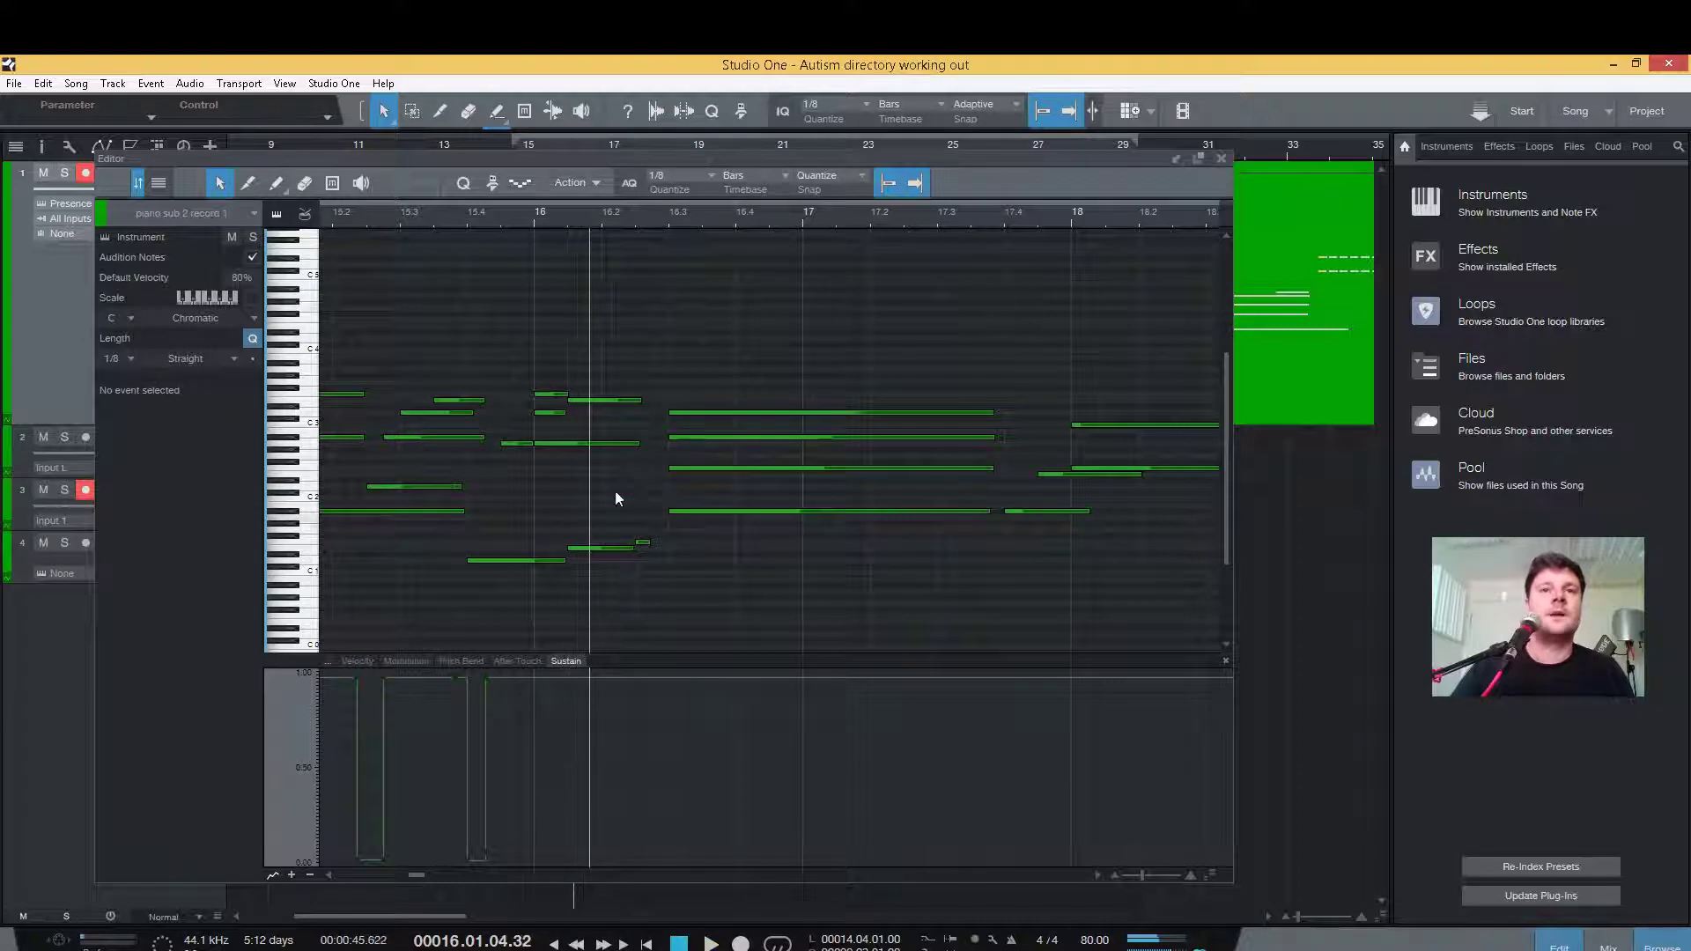
pyautogui.press('space')
pyautogui.click(567, 220)
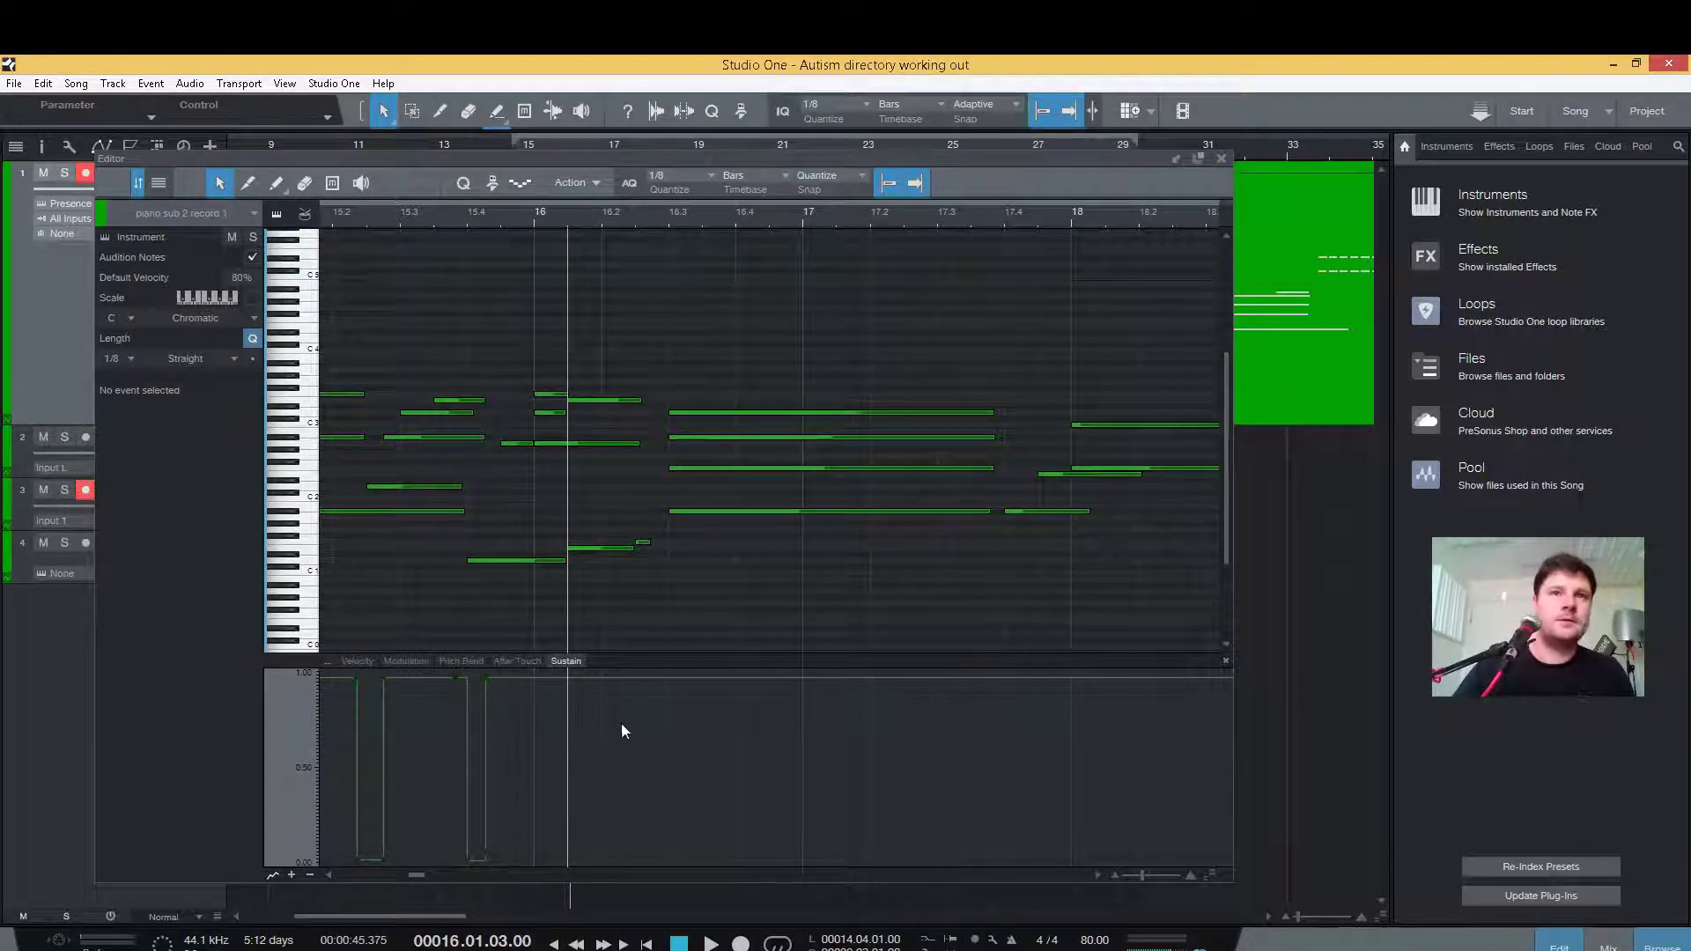
pyautogui.click(553, 678)
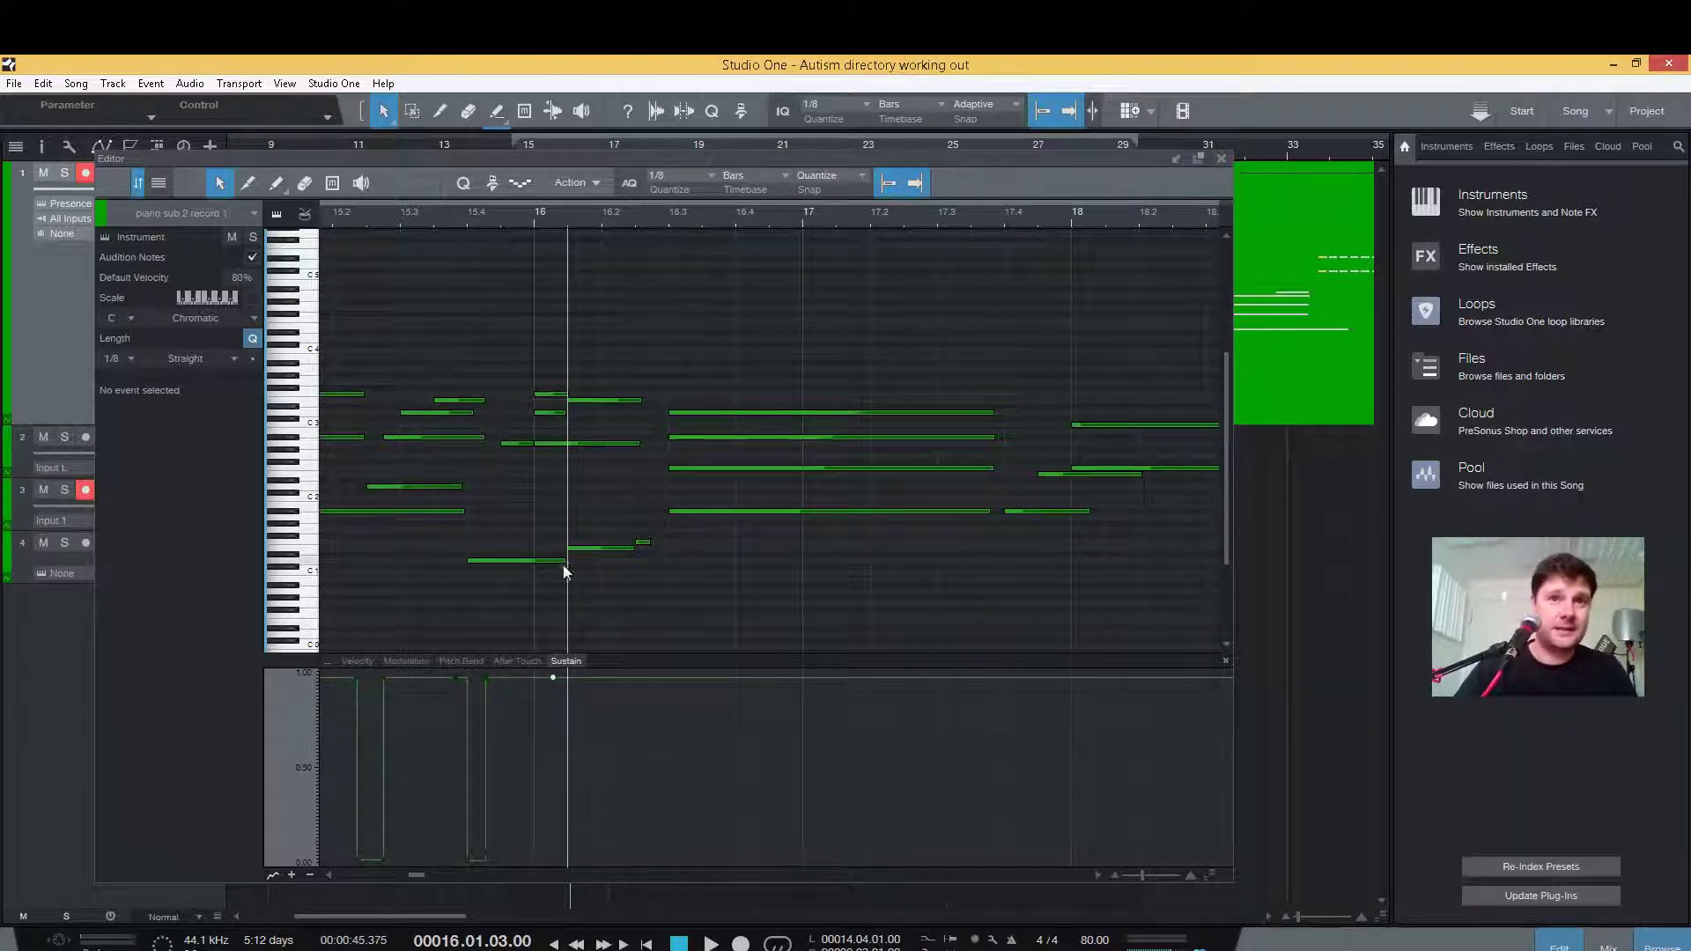
pyautogui.click(577, 678)
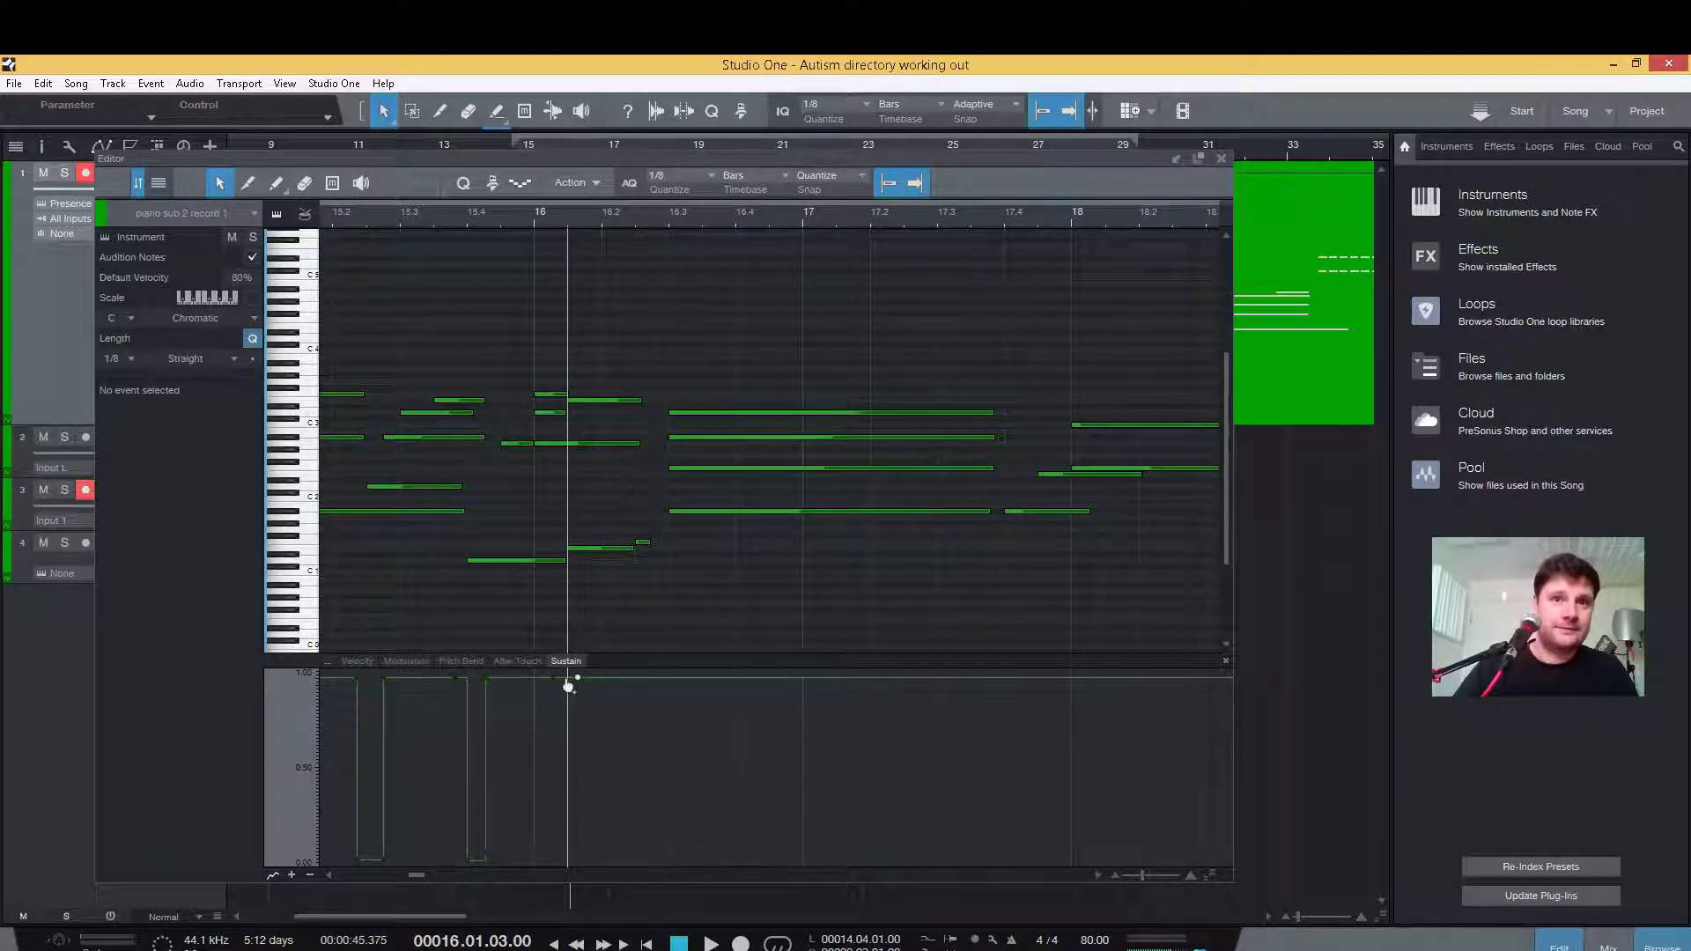
pyautogui.moveTo(561, 672); pyautogui.dragTo(566, 854)
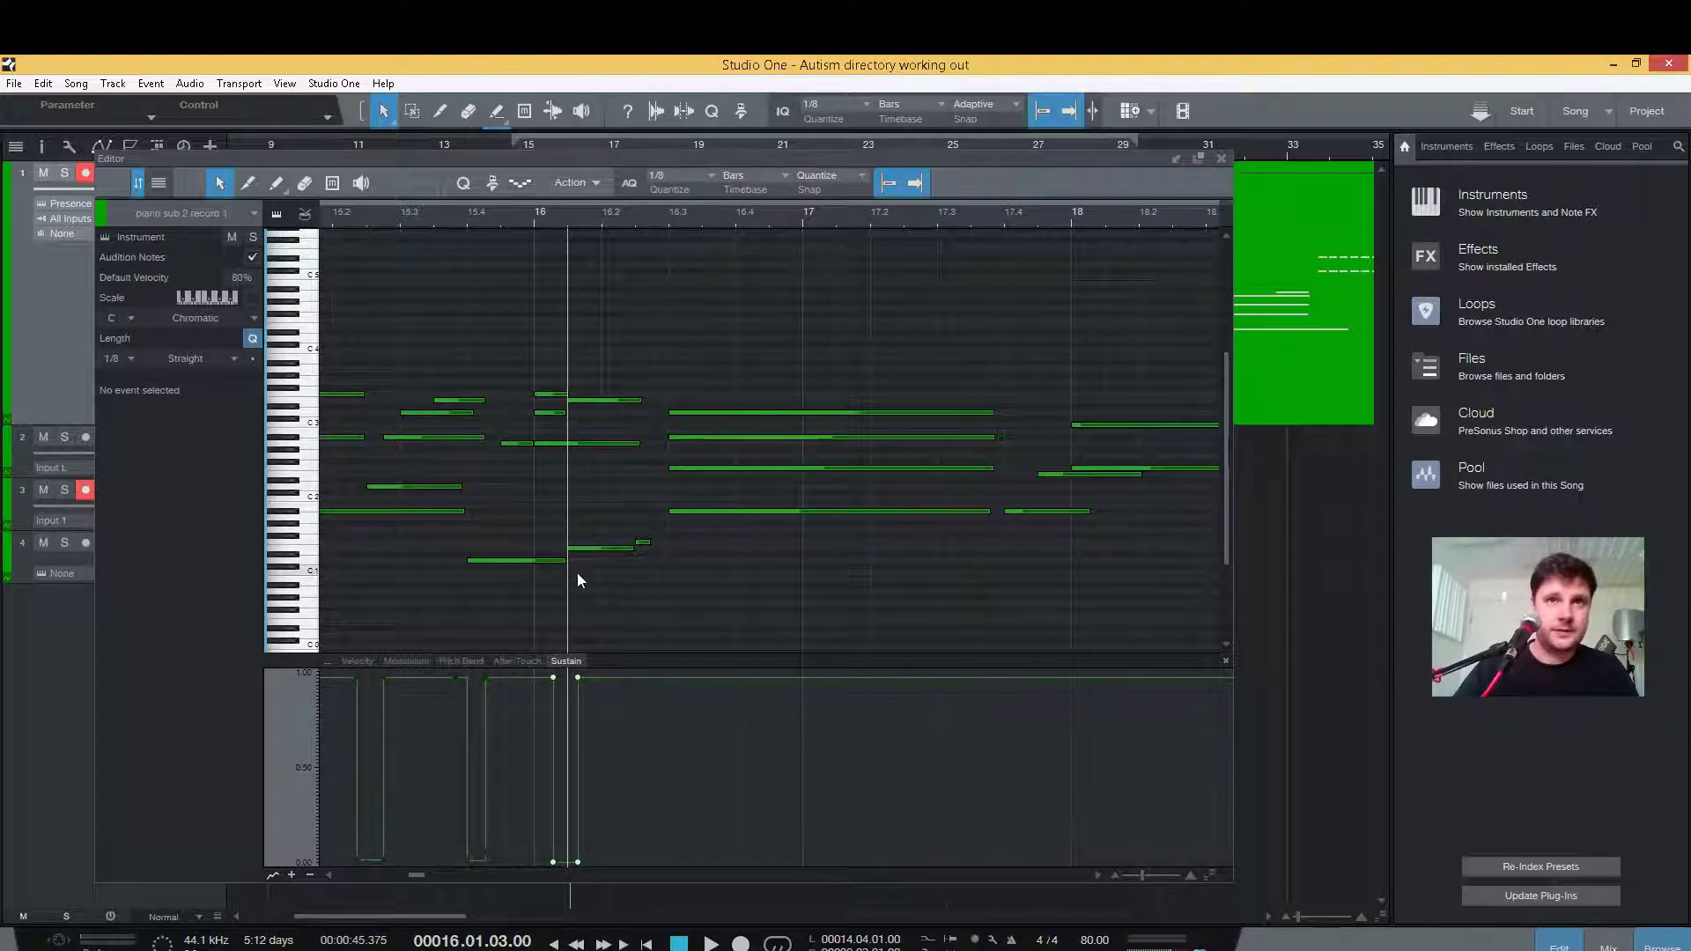
# - Play back from beat 15.4 and add a sustain dip to 0 across the start of the long chord at beat 16.3
pyautogui.click(490, 217)
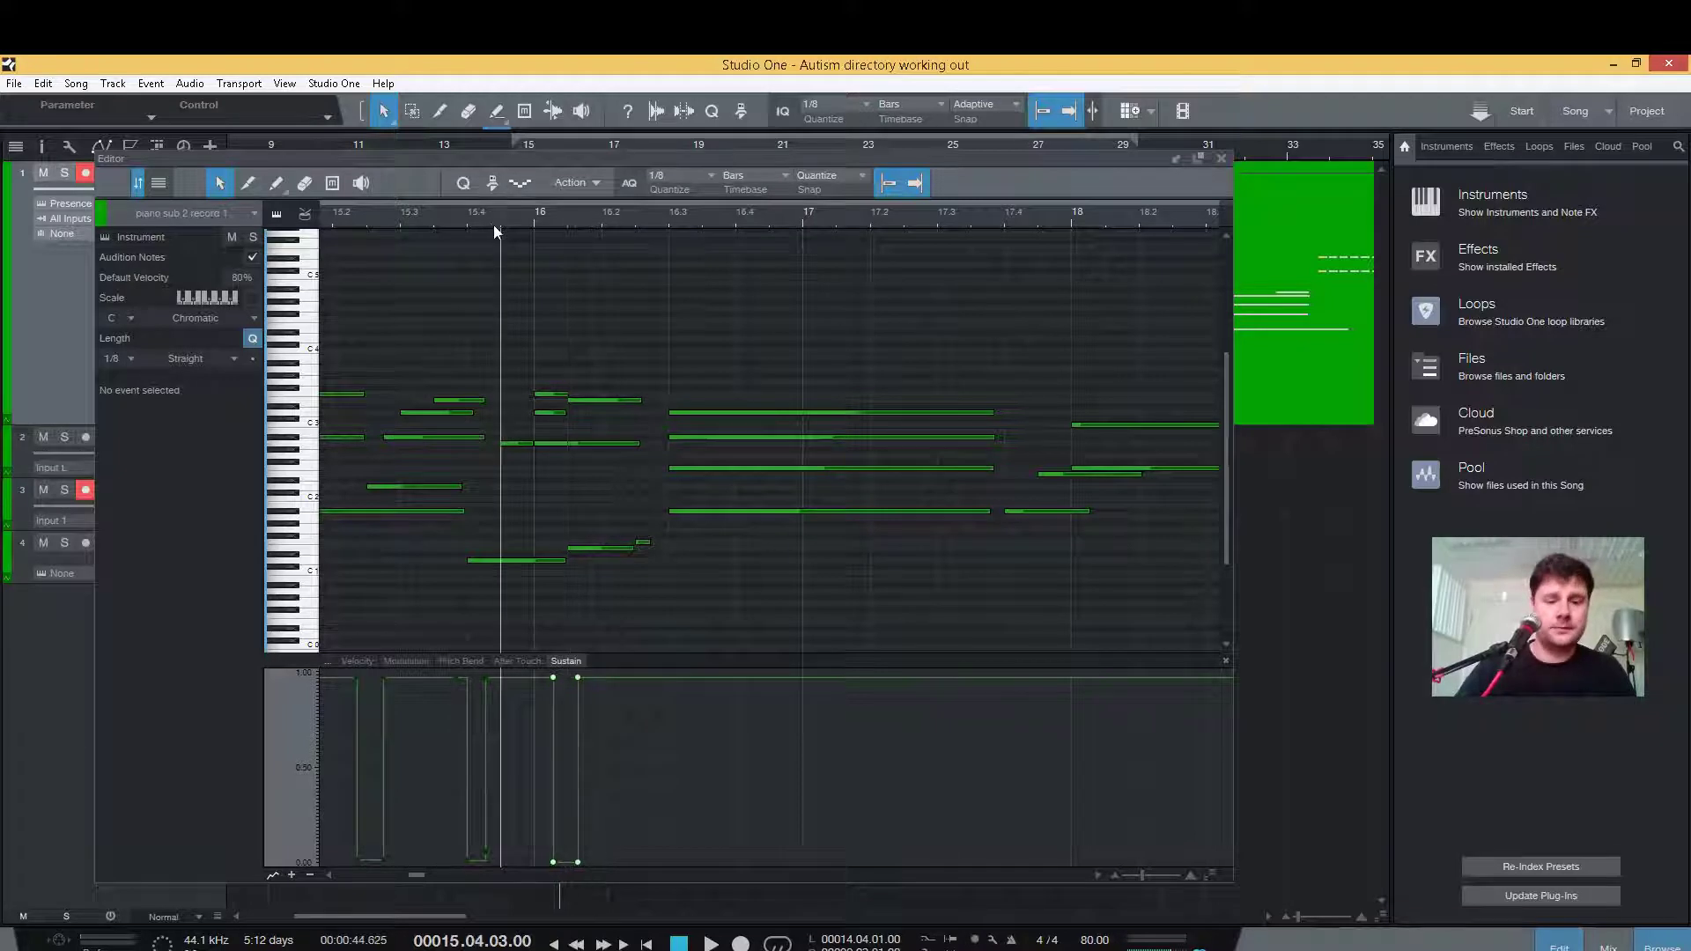
pyautogui.press('space')
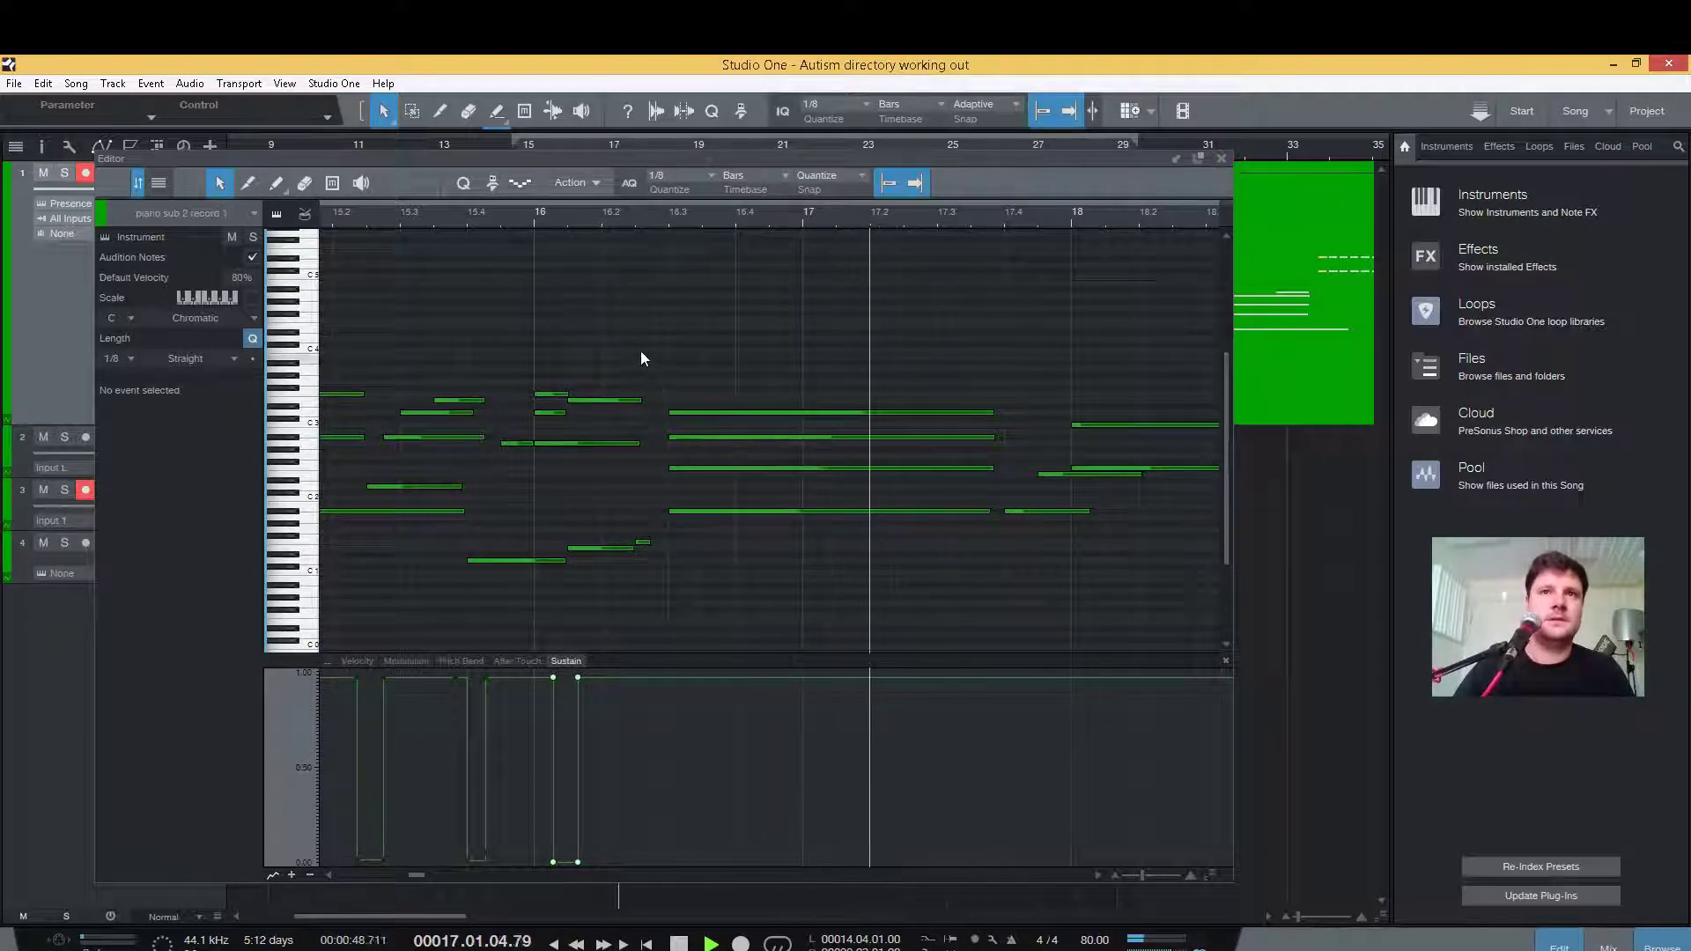
pyautogui.press('space')
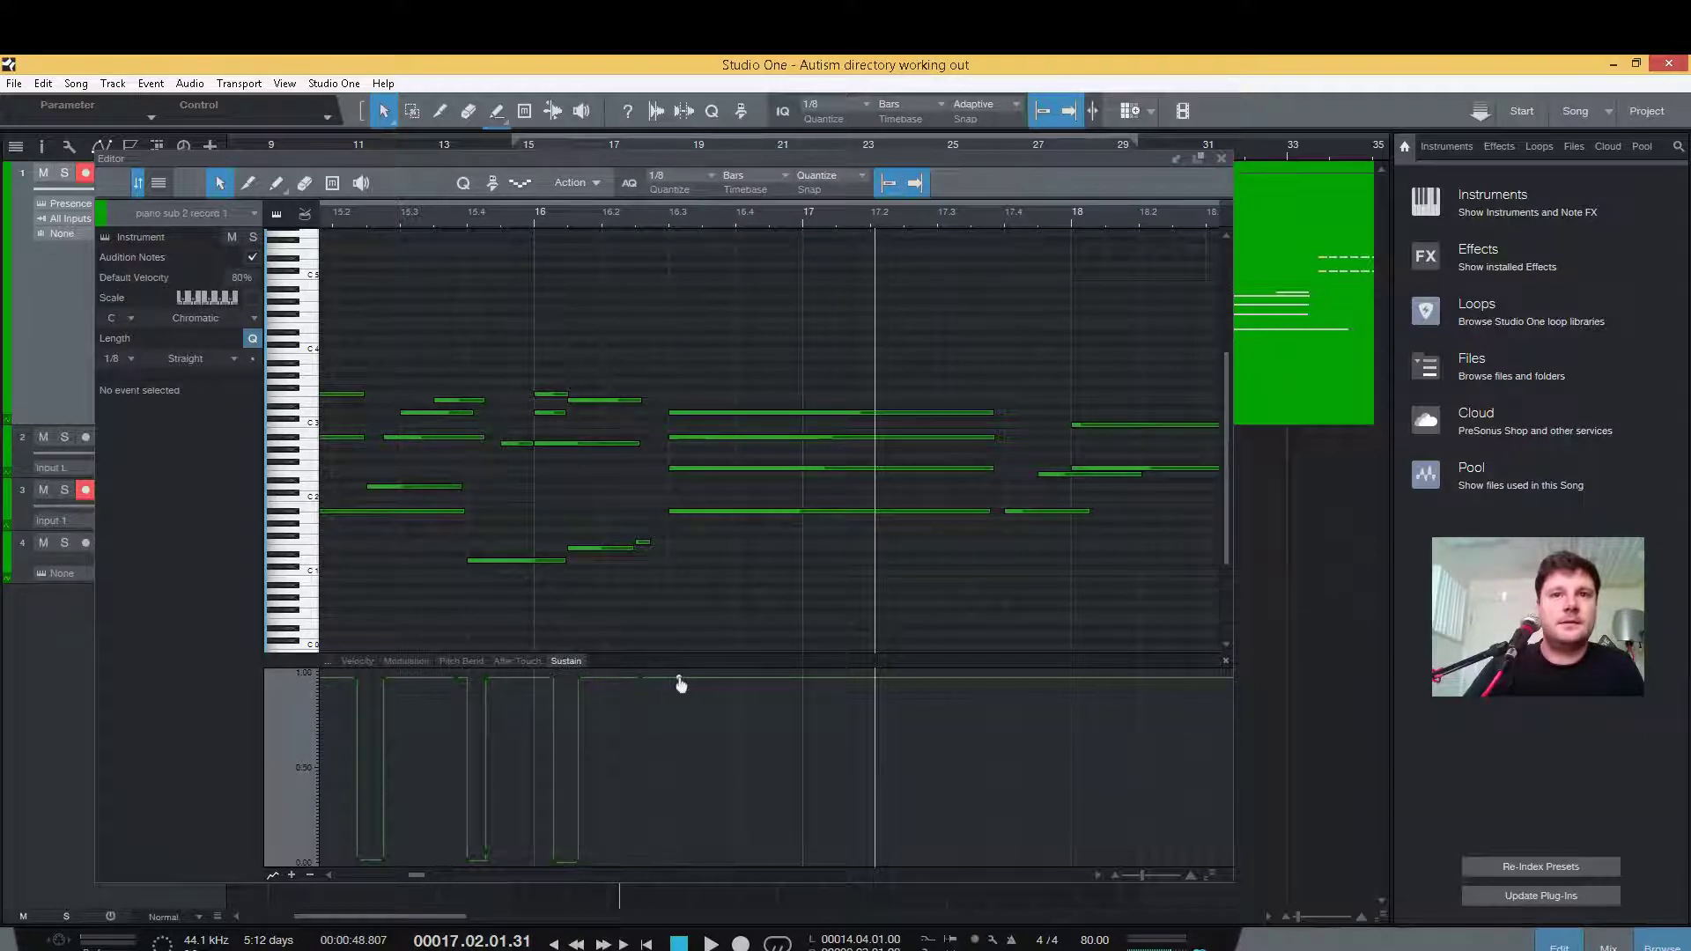
pyautogui.moveTo(657, 679); pyautogui.dragTo(691, 903)
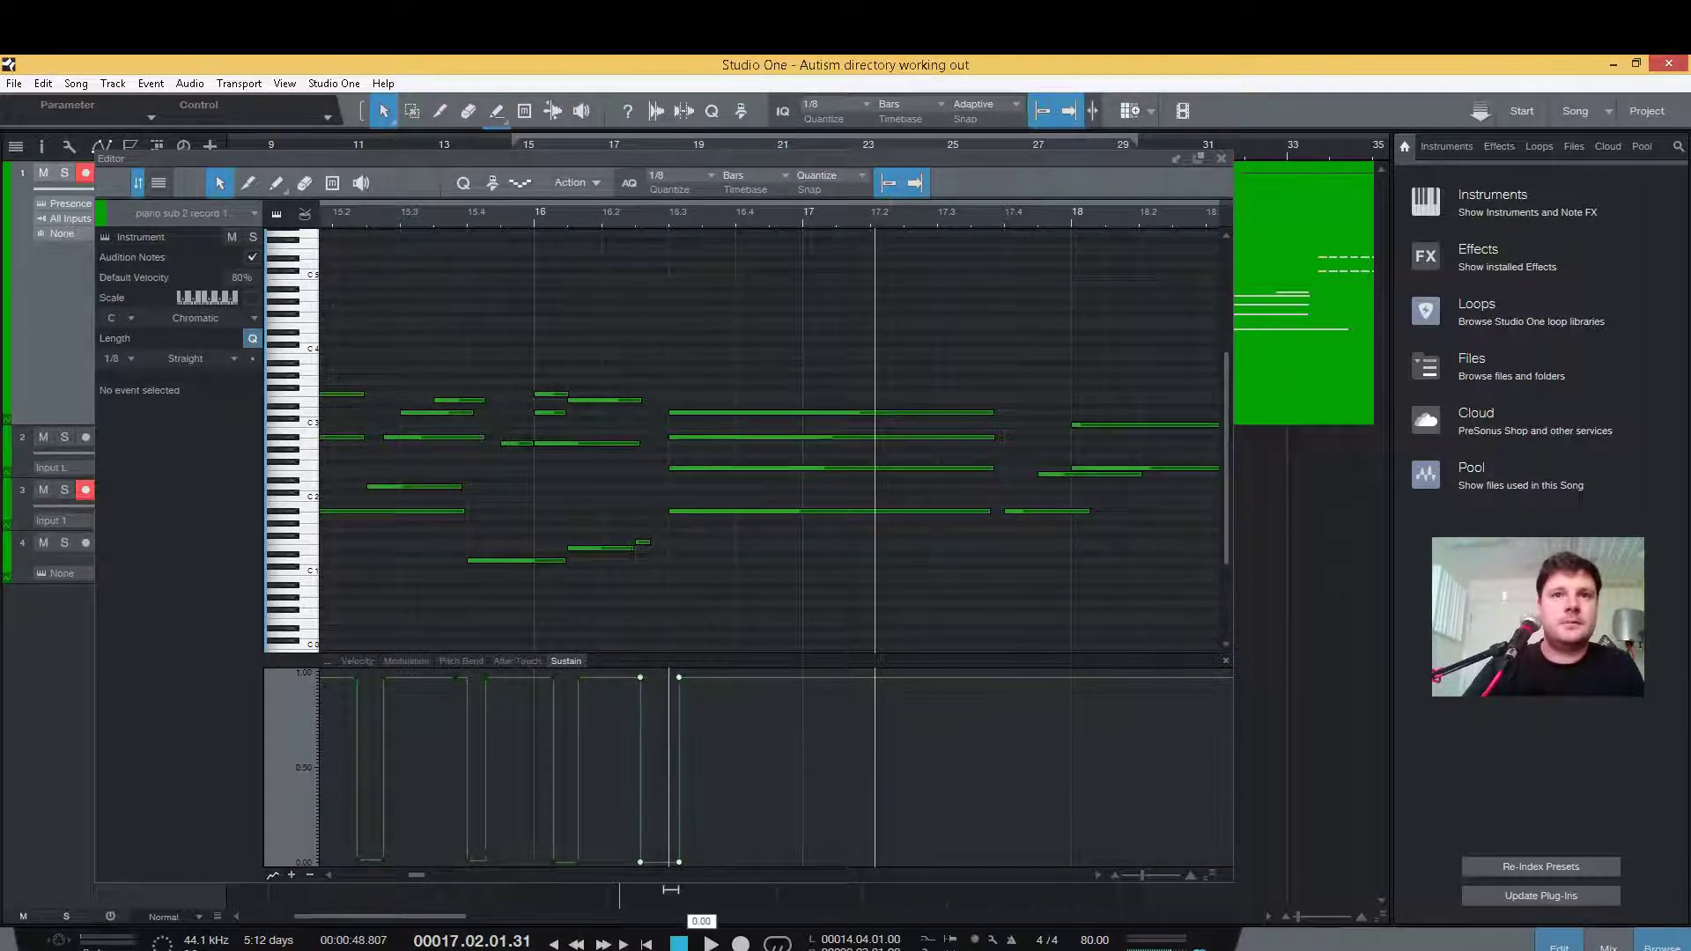
# - Play back from beat 15.3 and add a short sustain dip to 0 around the bass note starting at beat 18.4
pyautogui.click(400, 216)
pyautogui.press('space')
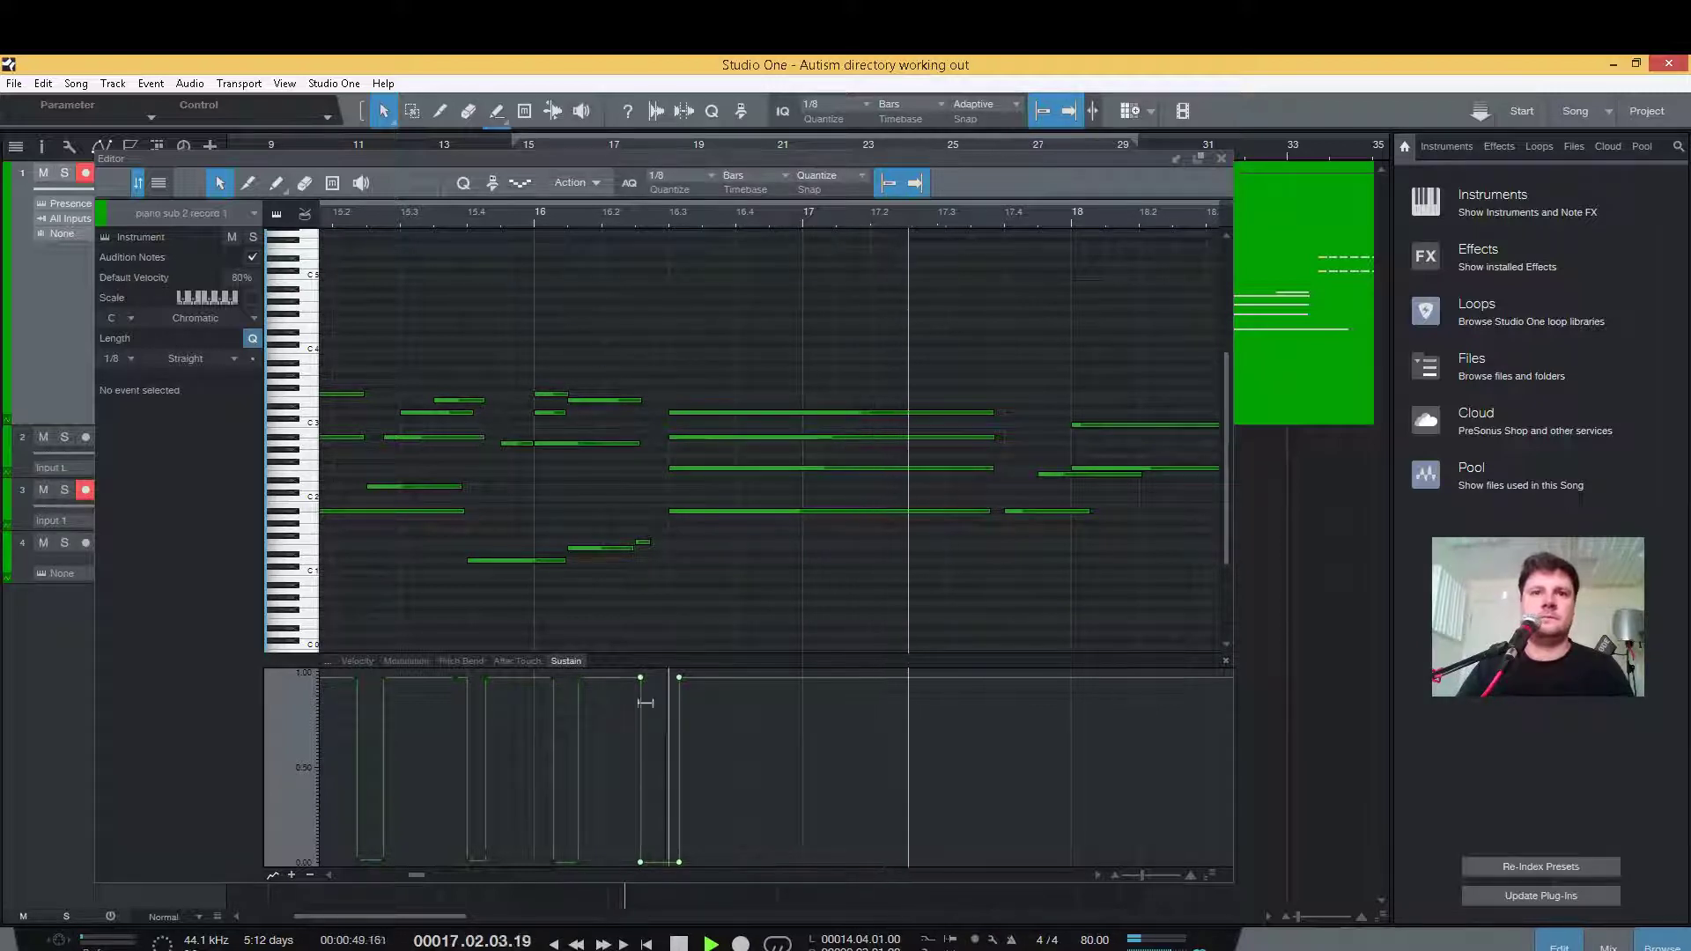
pyautogui.moveTo(420, 874); pyautogui.dragTo(425, 879)
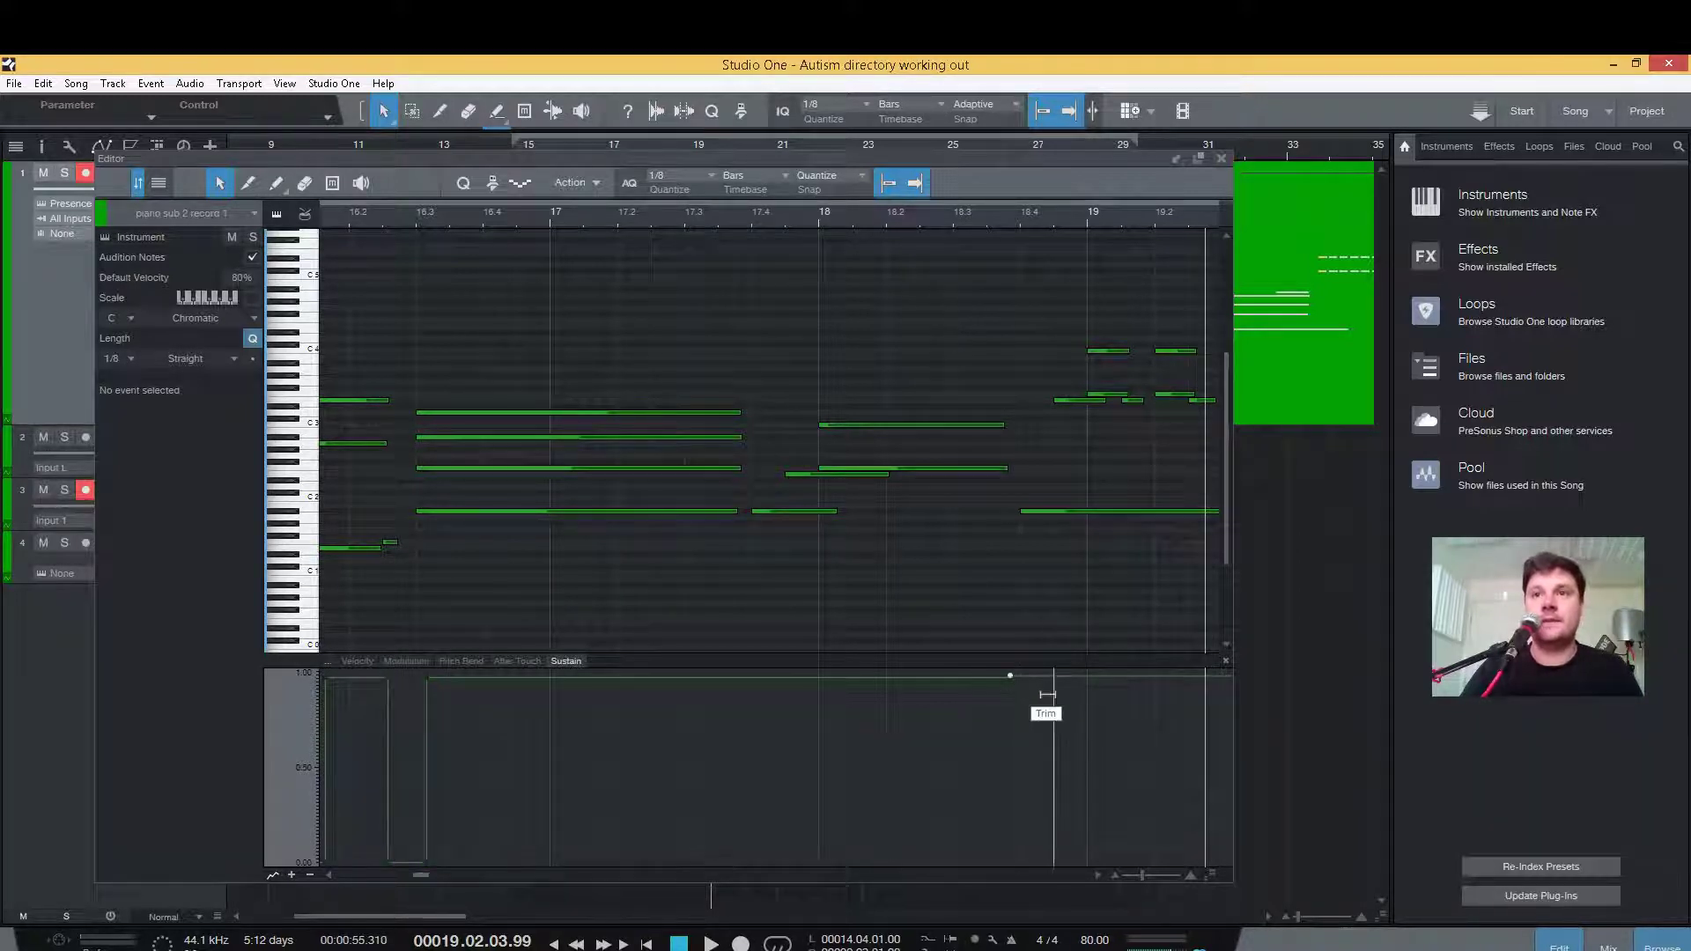
pyautogui.moveTo(1042, 679); pyautogui.dragTo(1009, 866)
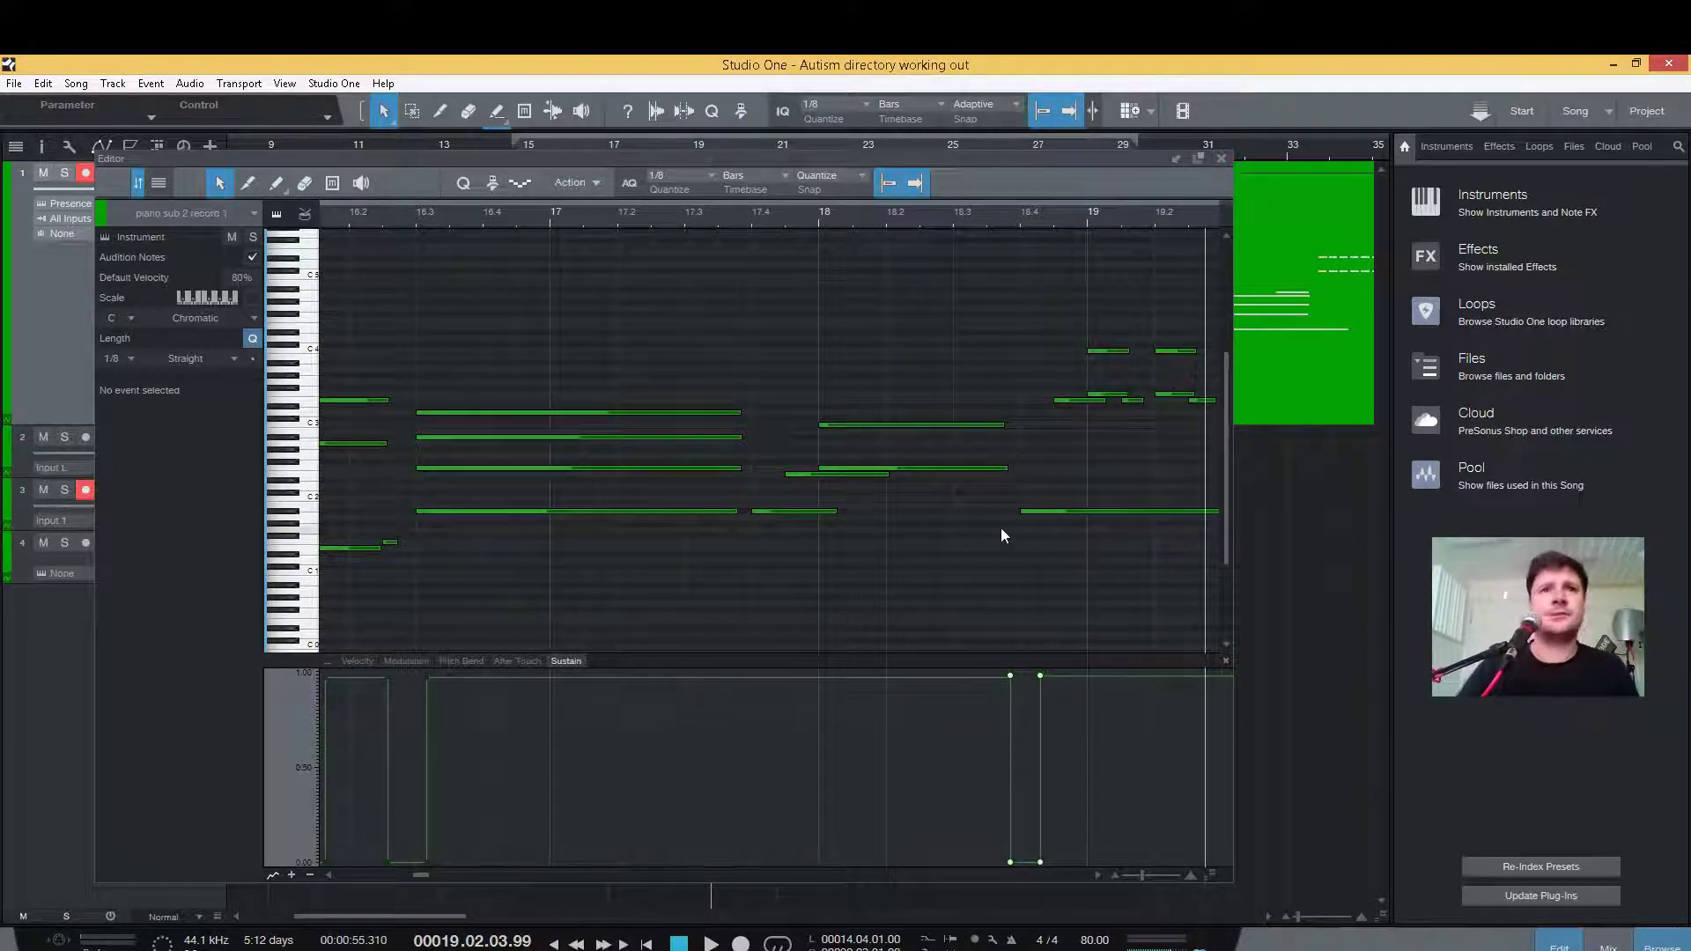
# - Play back from beat 16.2 and add a short sustain dip to 0 around the bass note starting at beat 19.4
pyautogui.click(347, 218)
pyautogui.press('space')
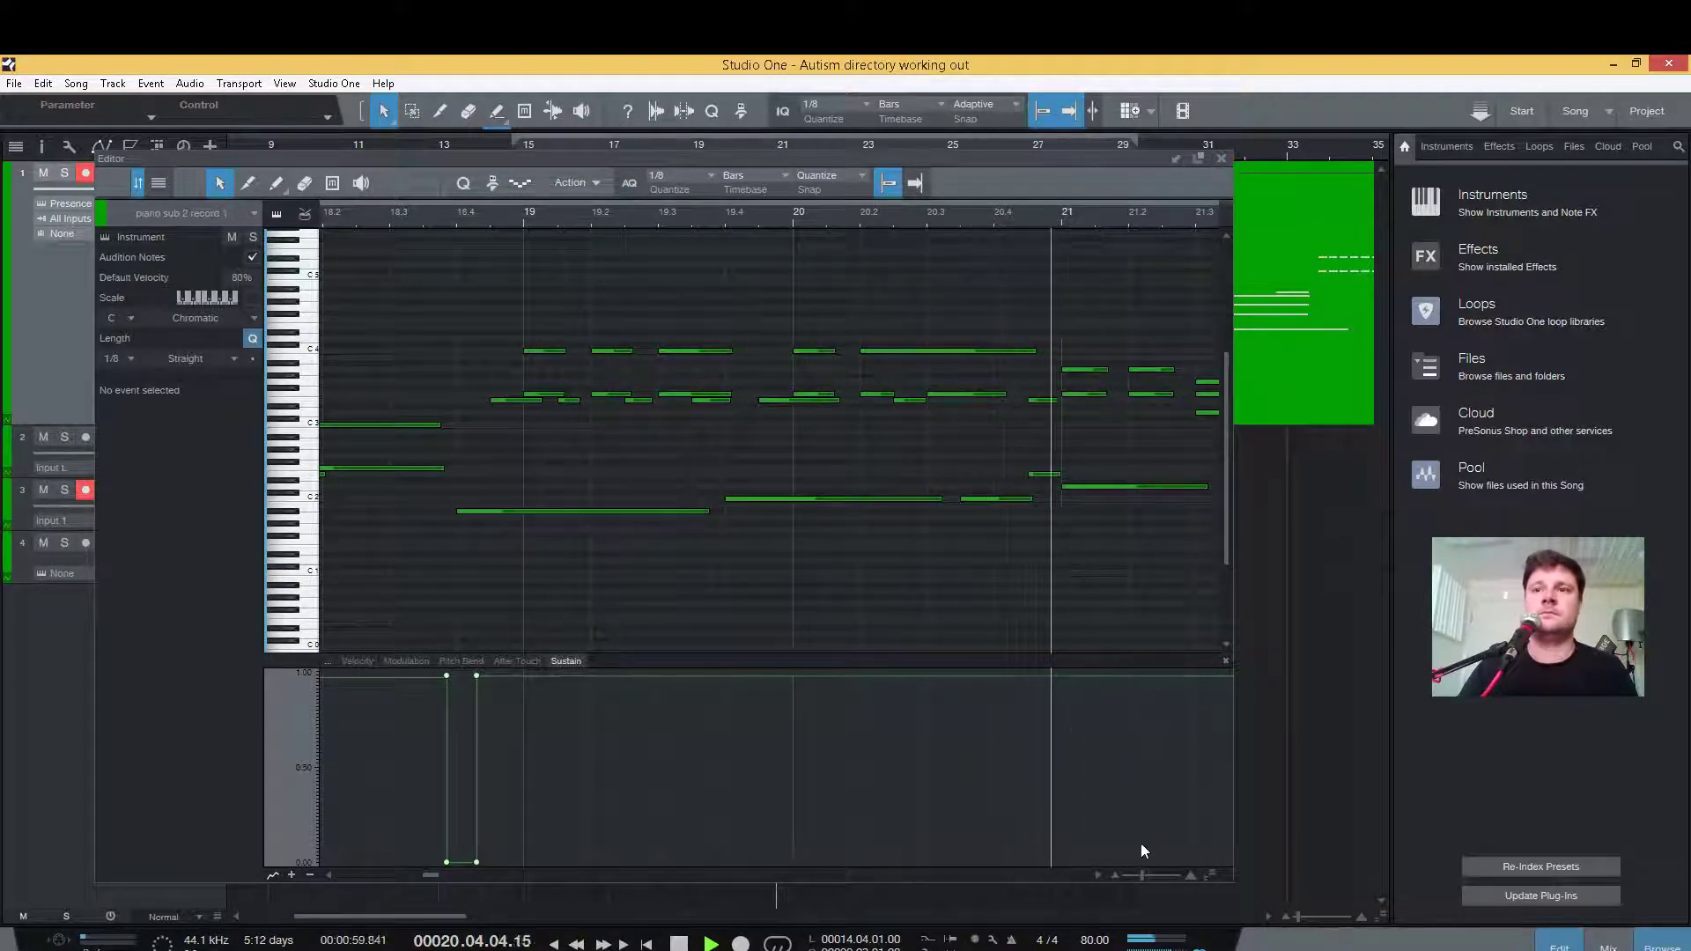
pyautogui.click(1114, 874)
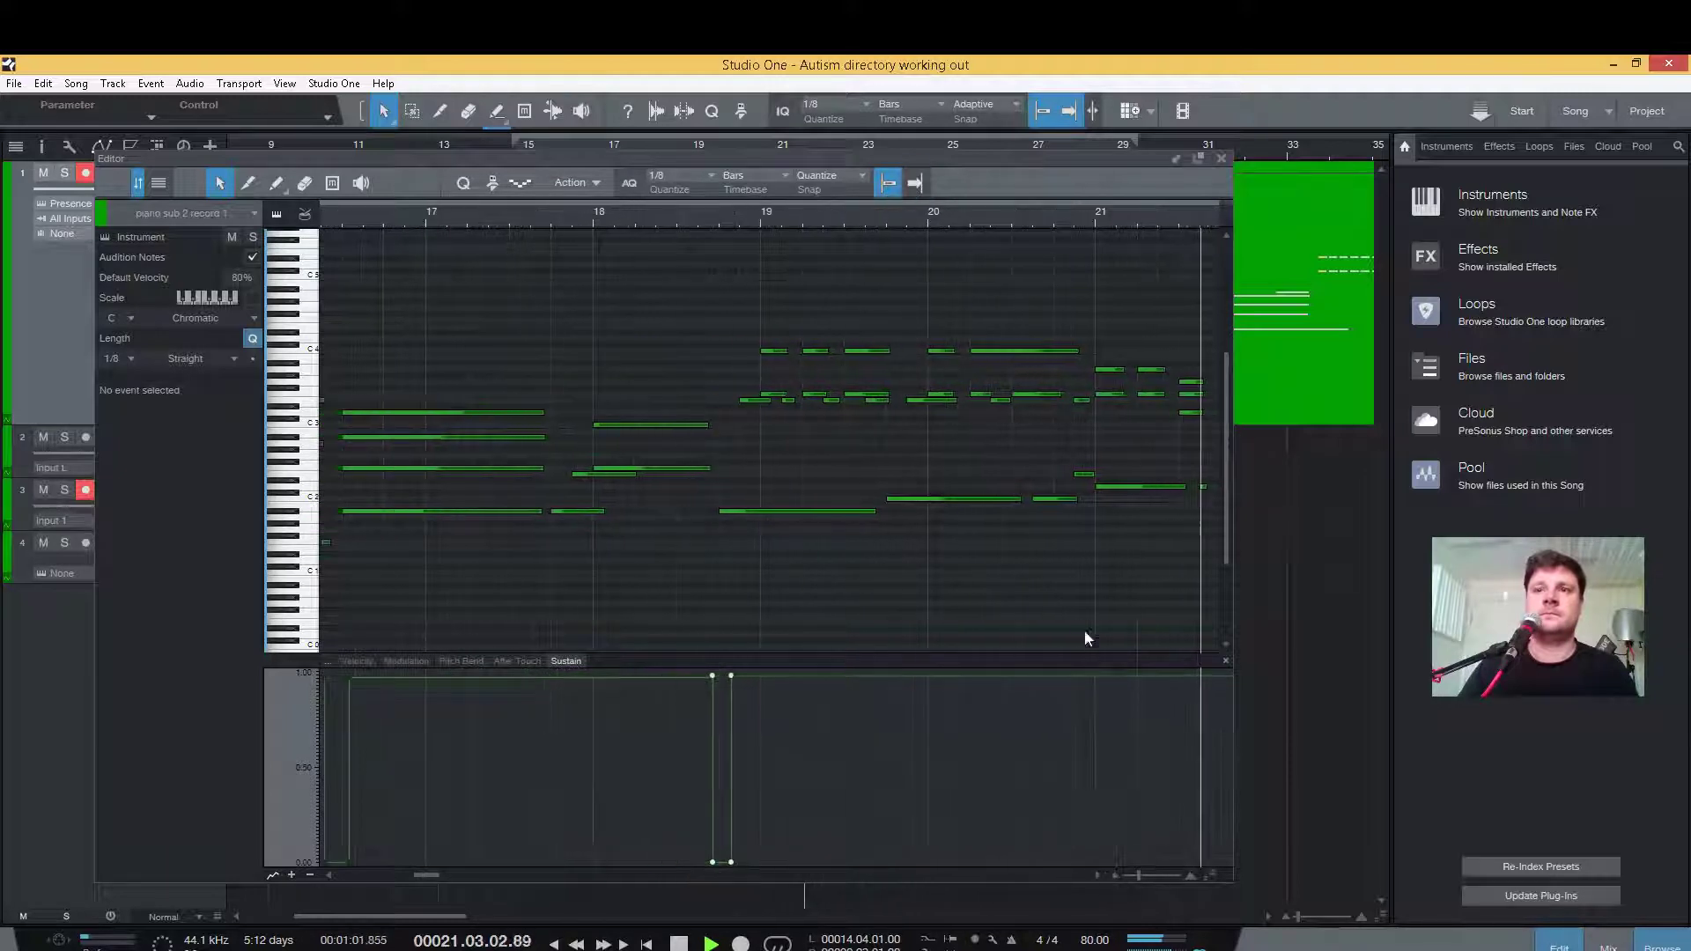
pyautogui.press('space')
pyautogui.click(1097, 875)
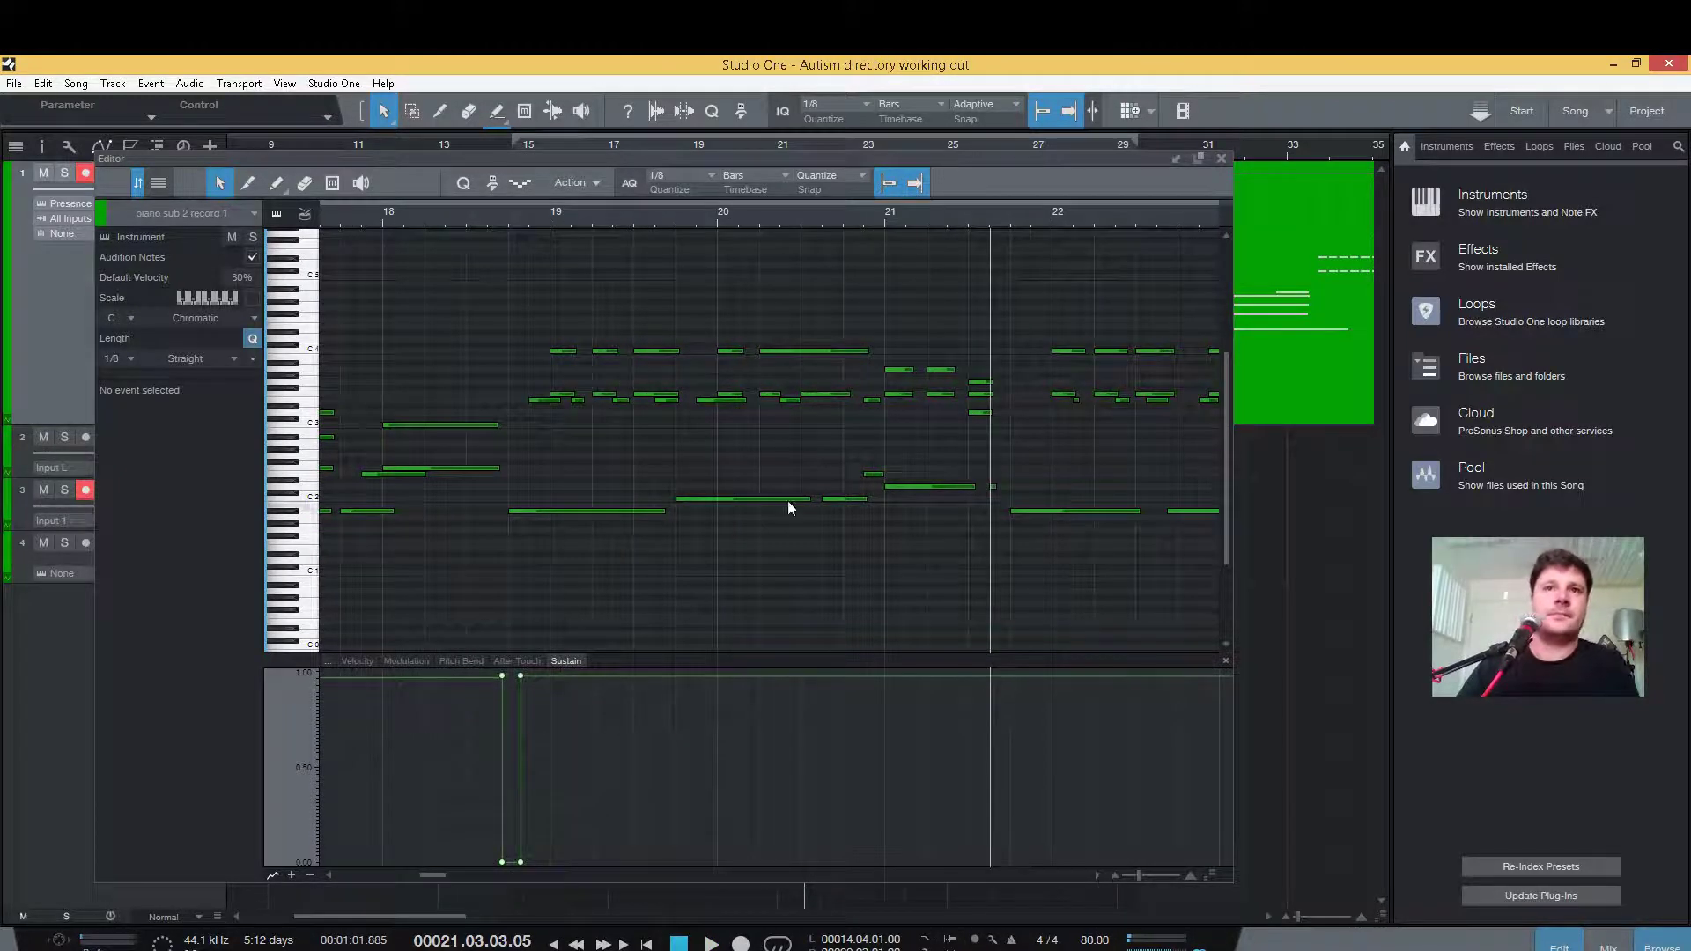
pyautogui.click(664, 676)
pyautogui.click(688, 676)
pyautogui.moveTo(675, 673); pyautogui.dragTo(677, 867)
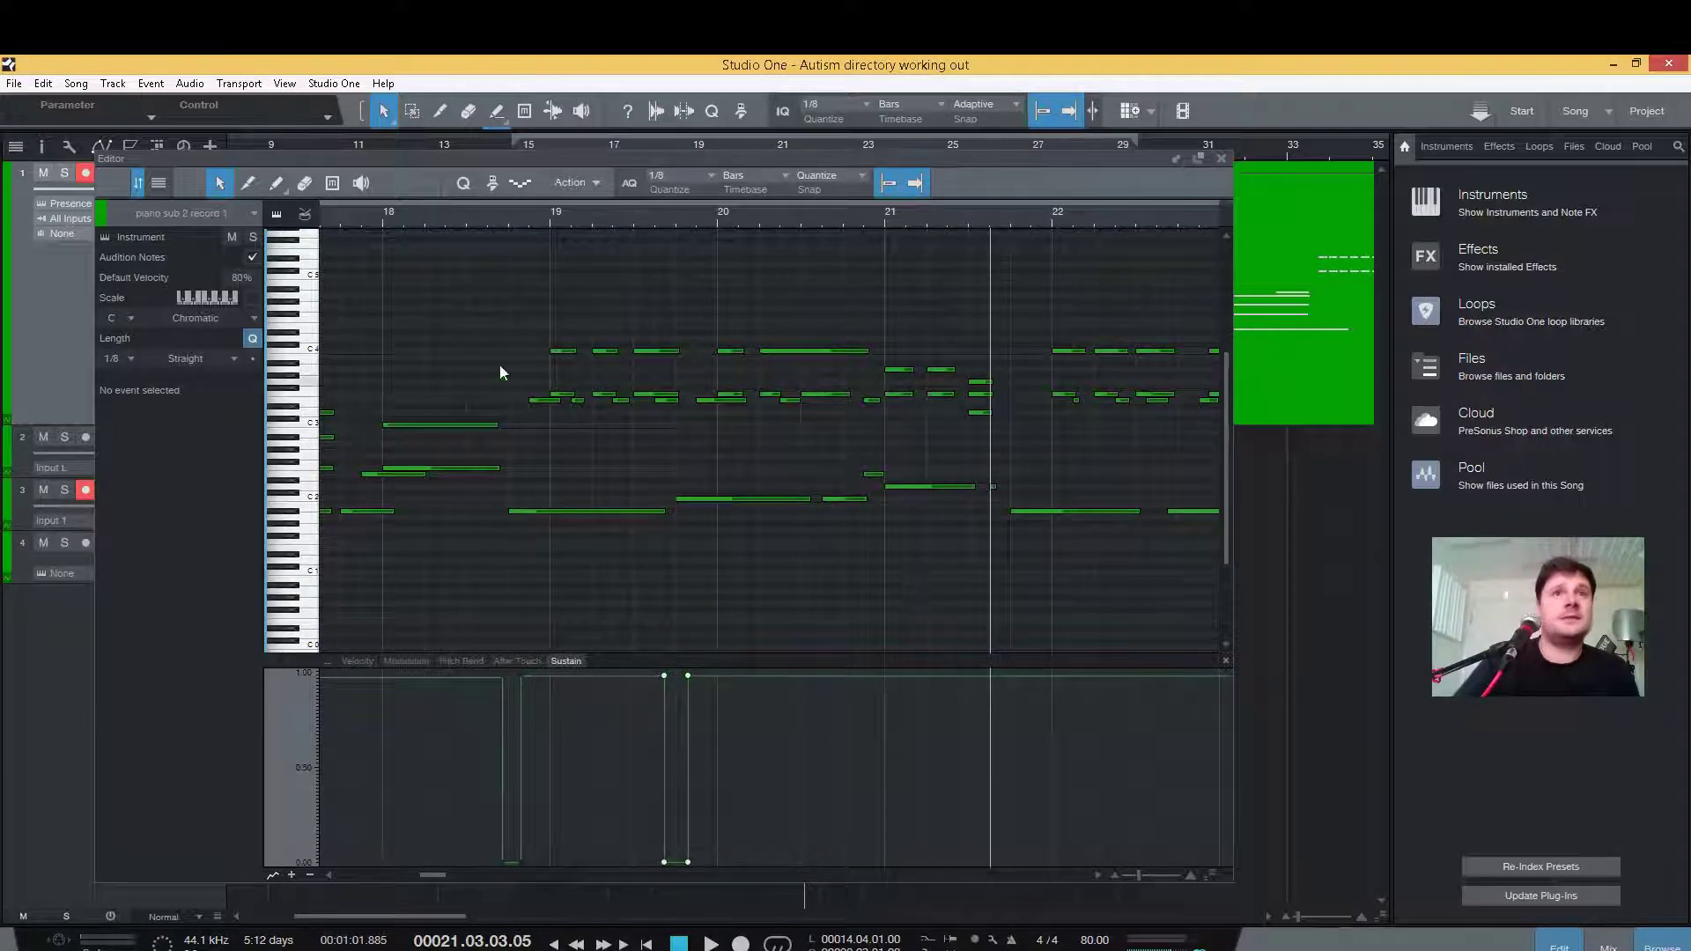
# - Play back from beat 17.4 and again from beat 19.3 into bar 21 to check the pedal changes by ear
pyautogui.click(367, 216)
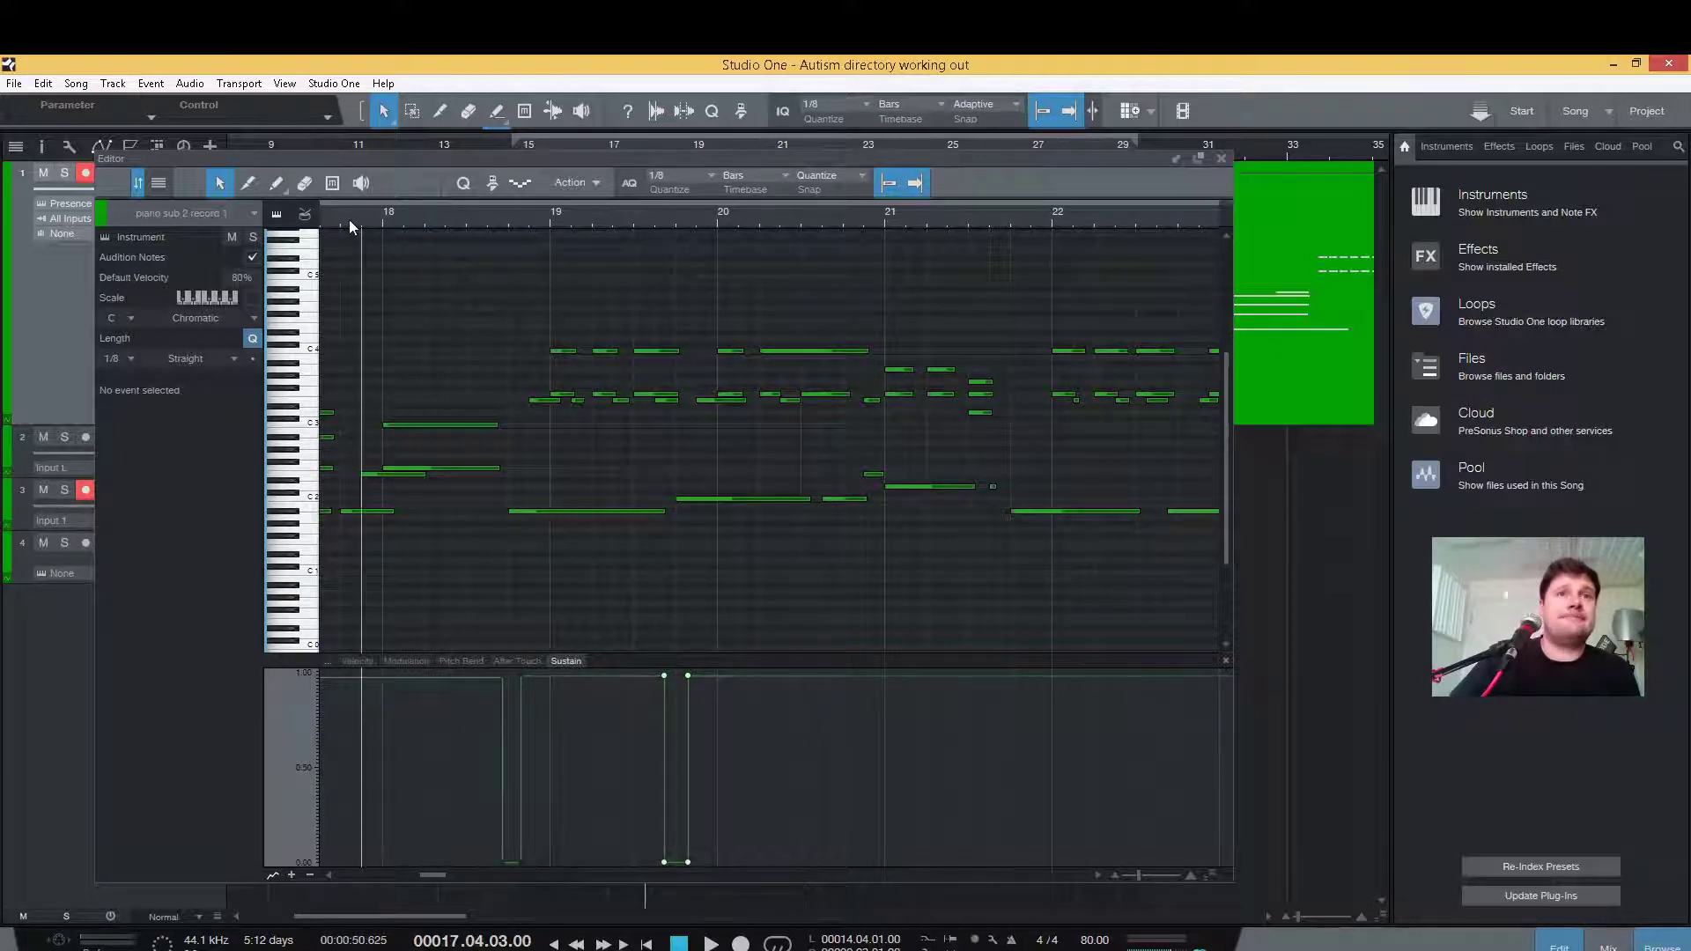
pyautogui.click(349, 219)
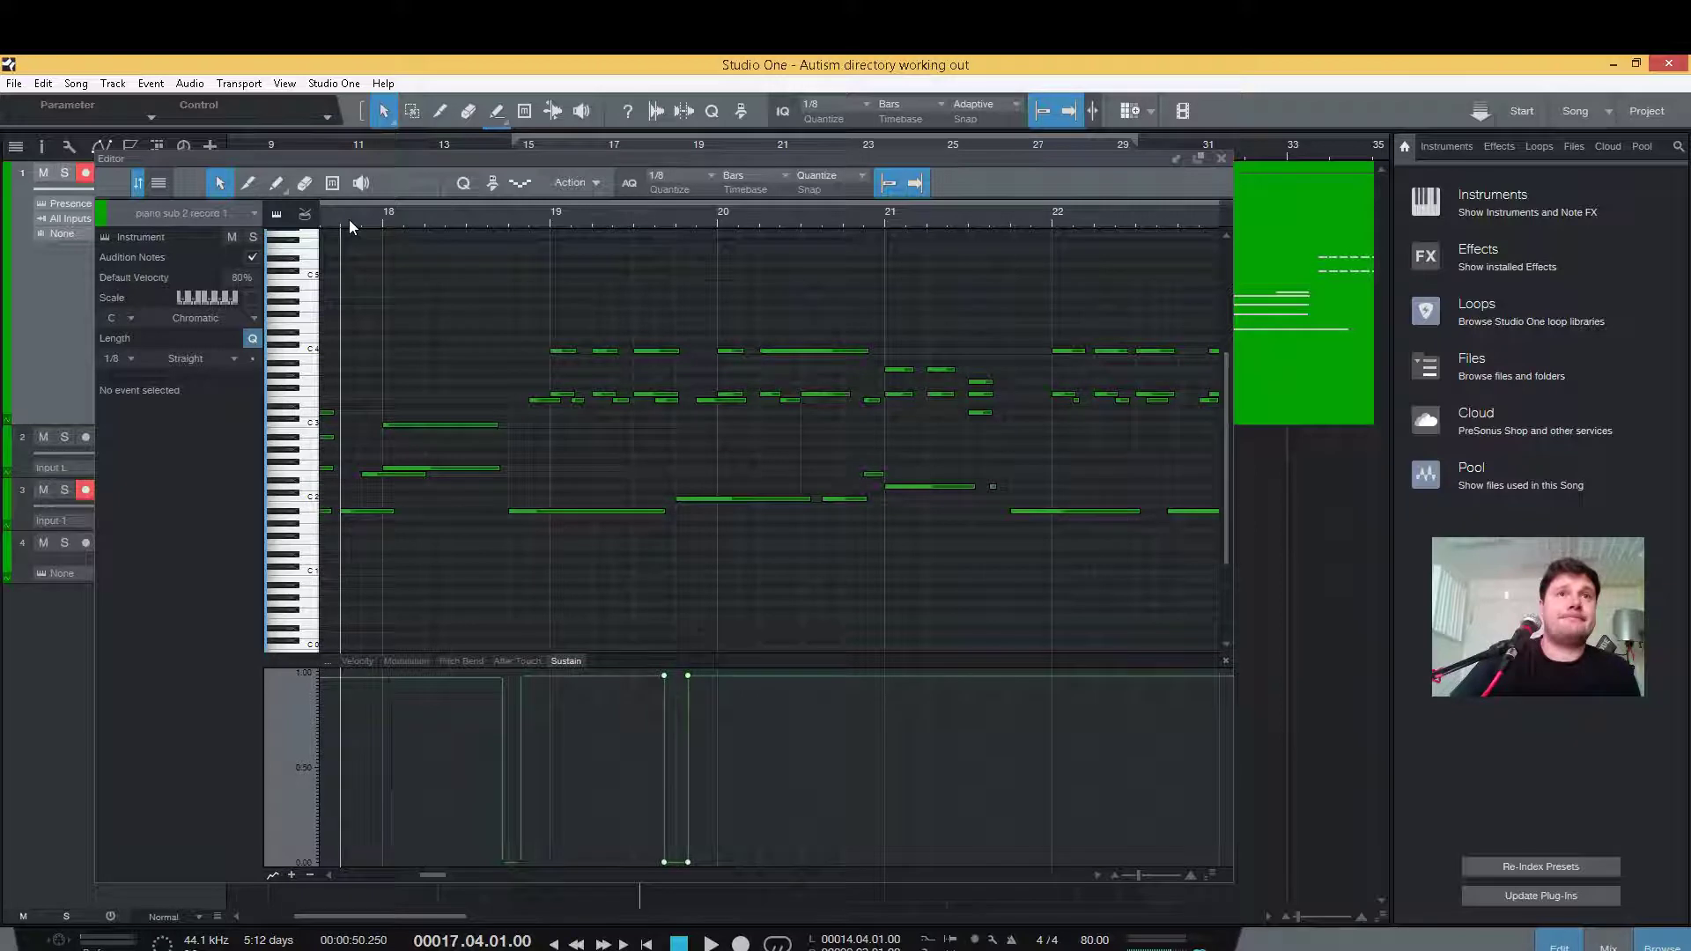
pyautogui.click(452, 218)
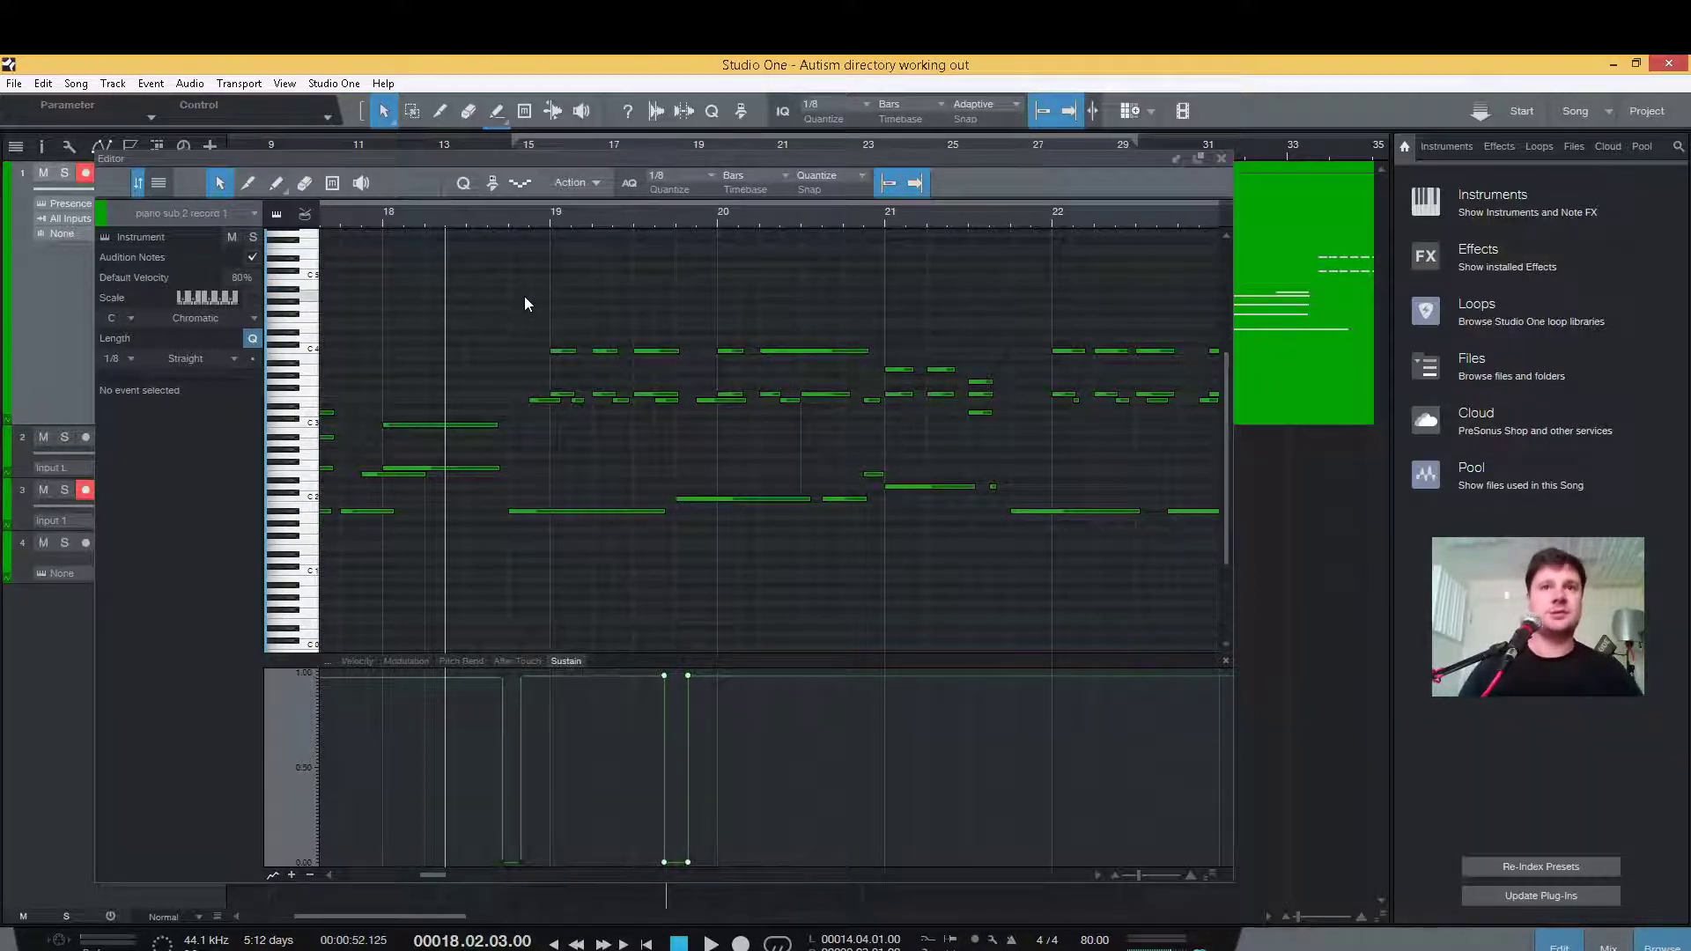
pyautogui.click(345, 216)
pyautogui.press('space')
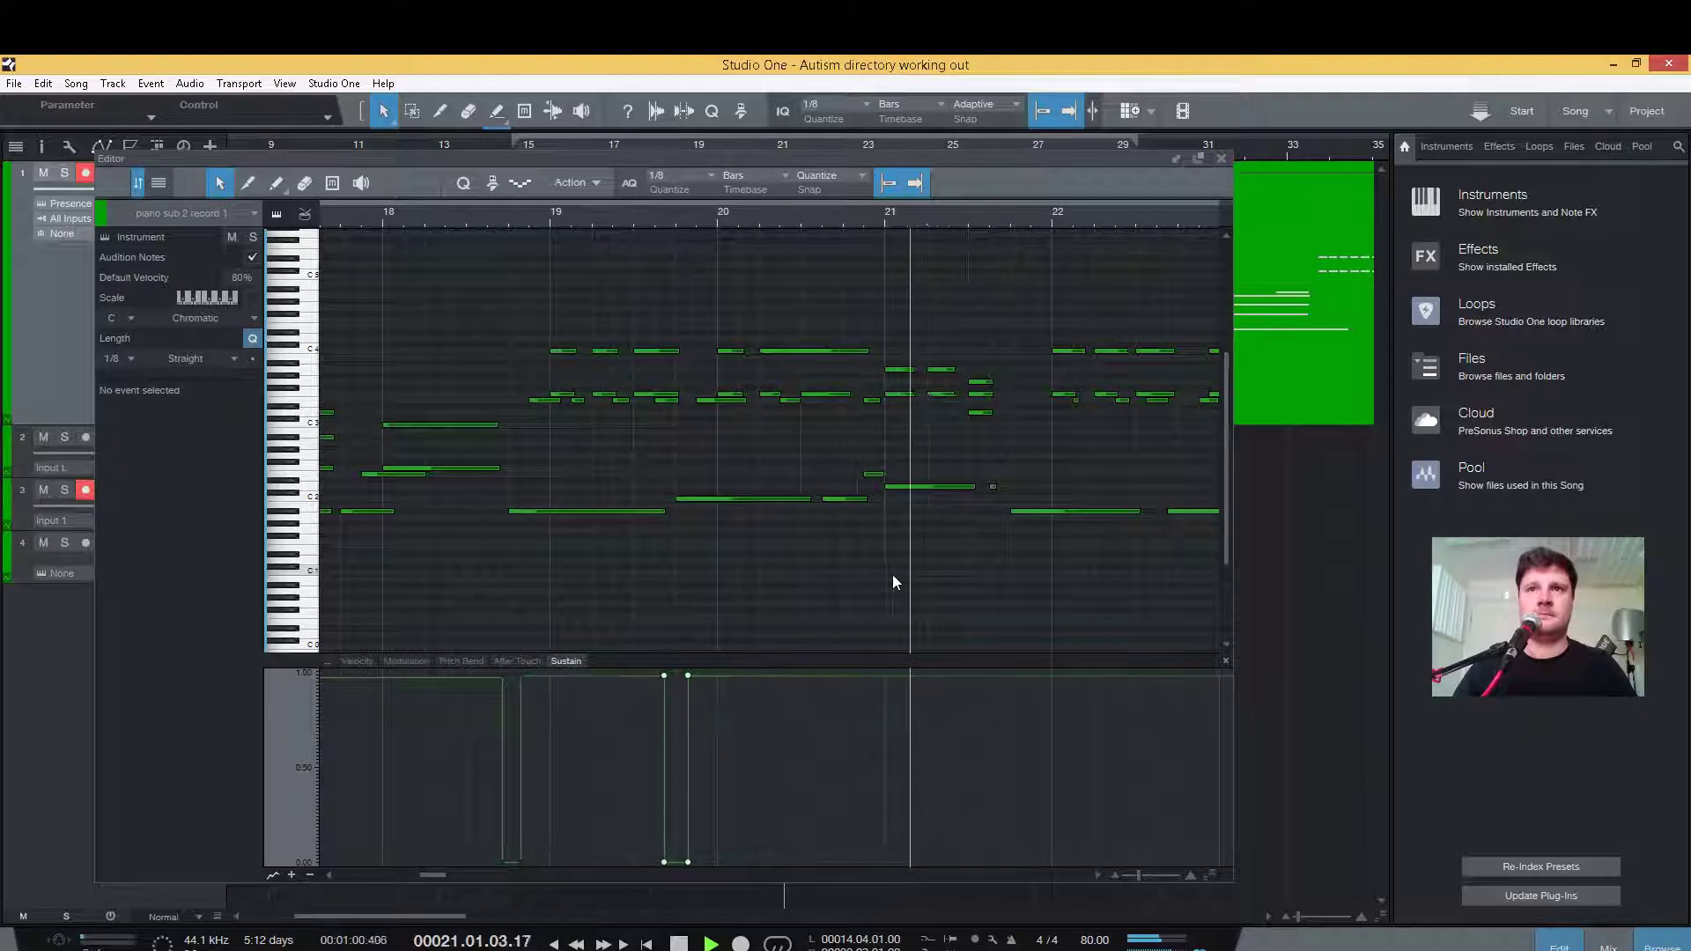
pyautogui.press('space')
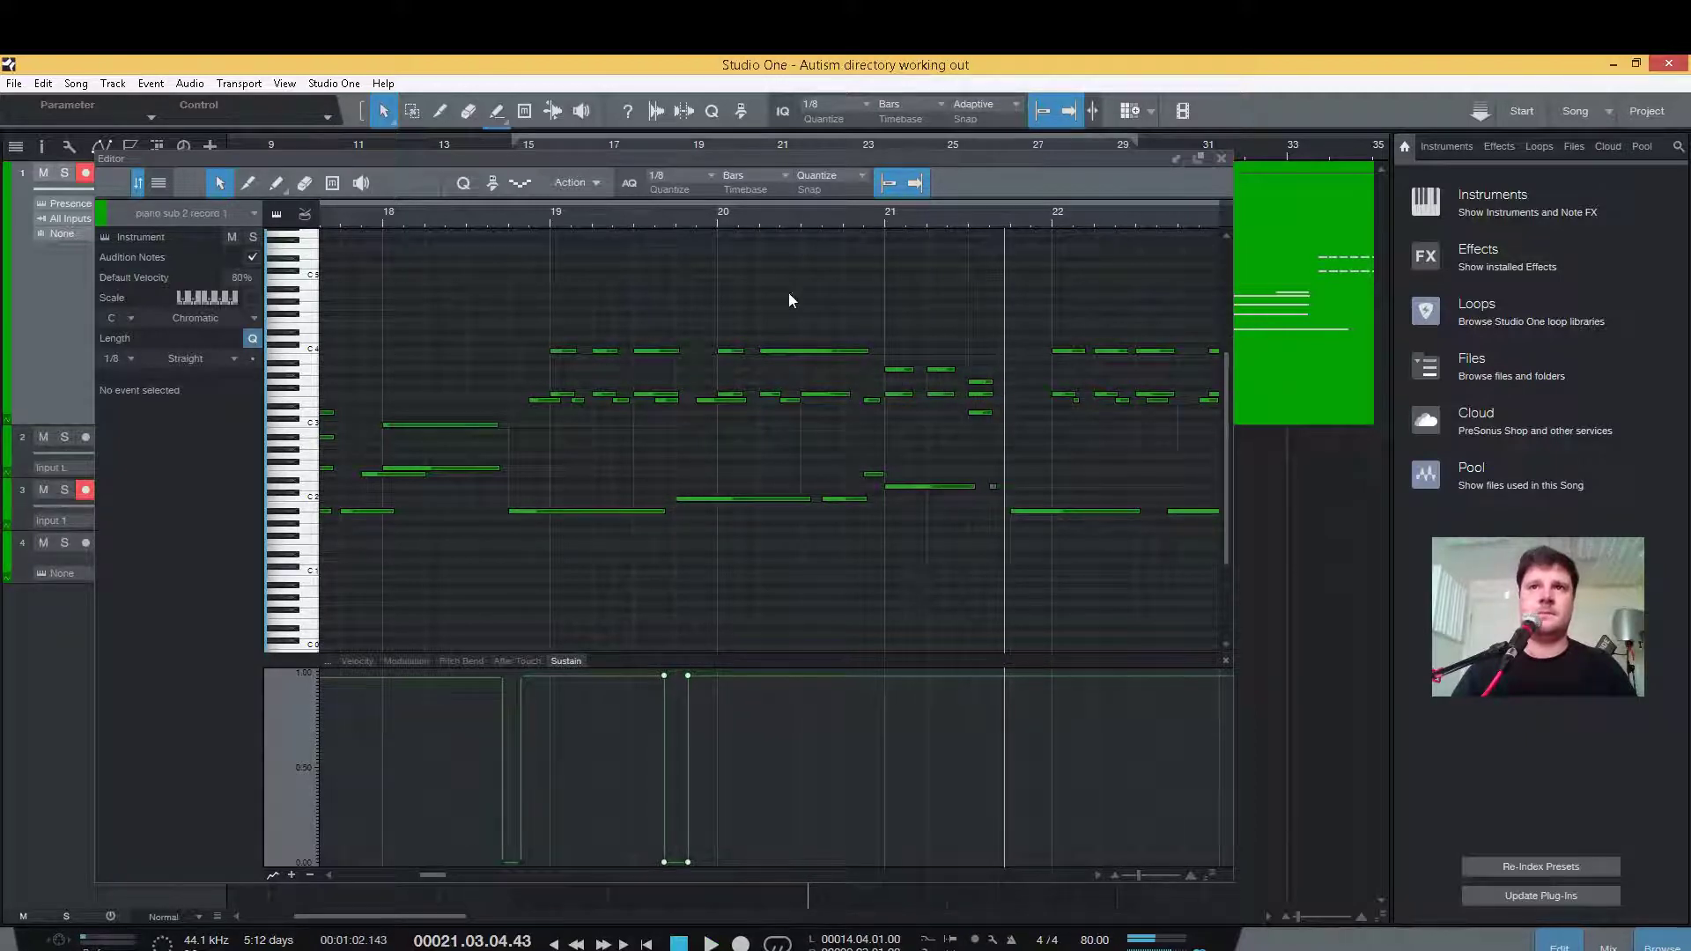
pyautogui.click(669, 218)
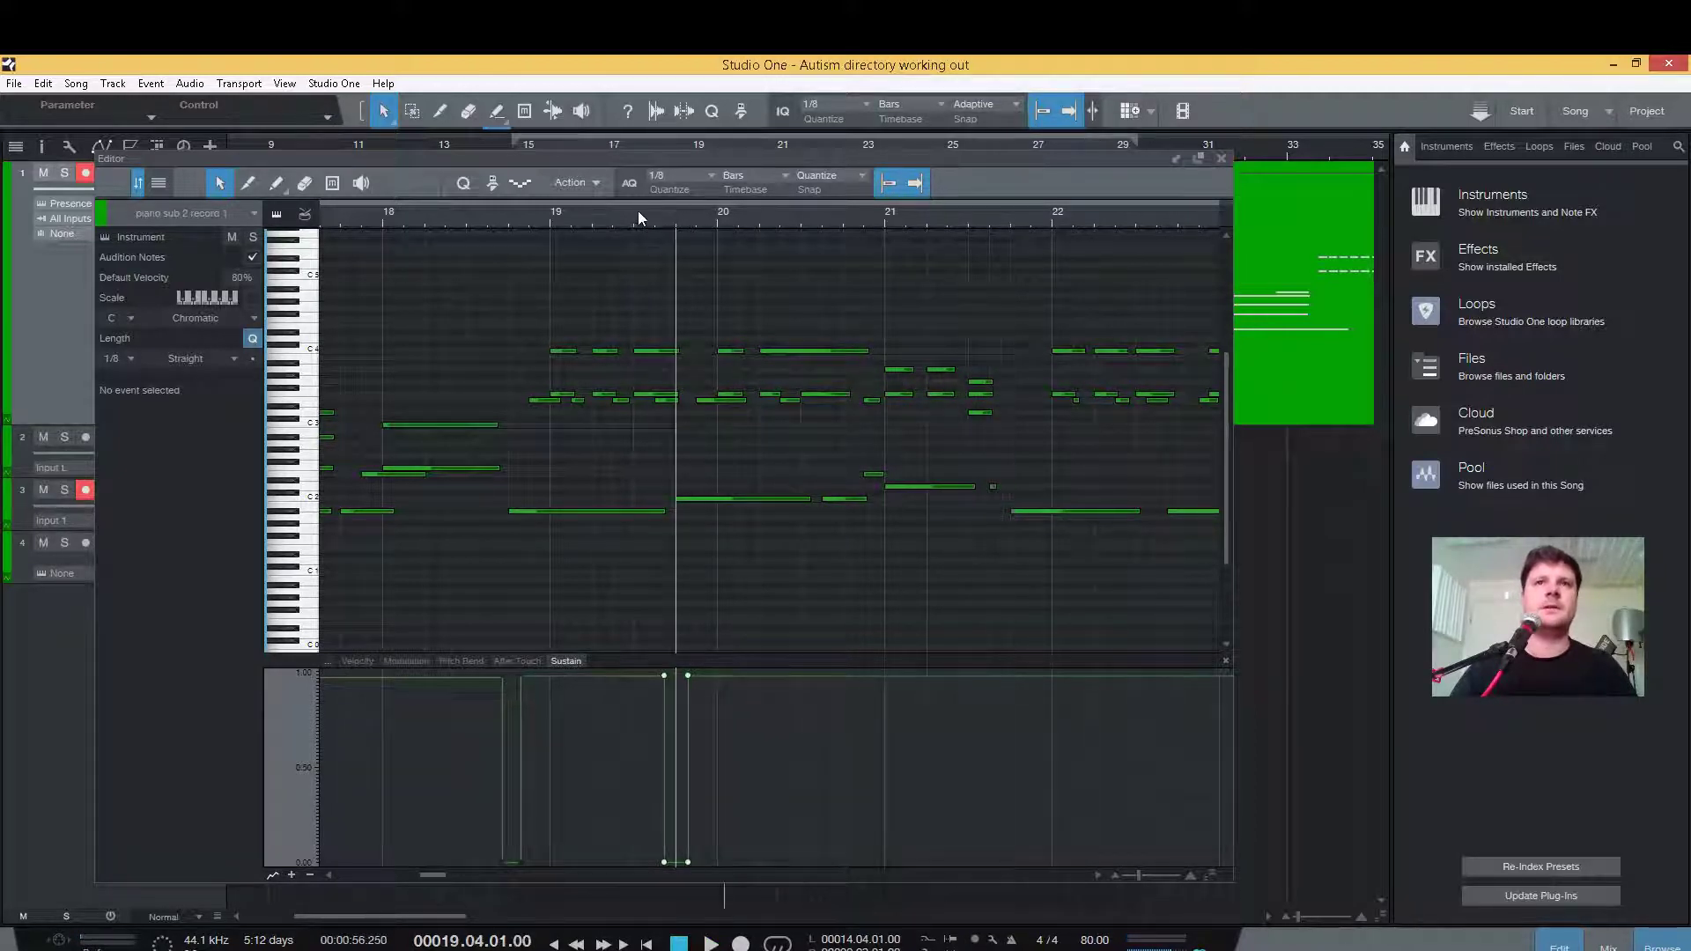
pyautogui.click(634, 209)
pyautogui.press('space')
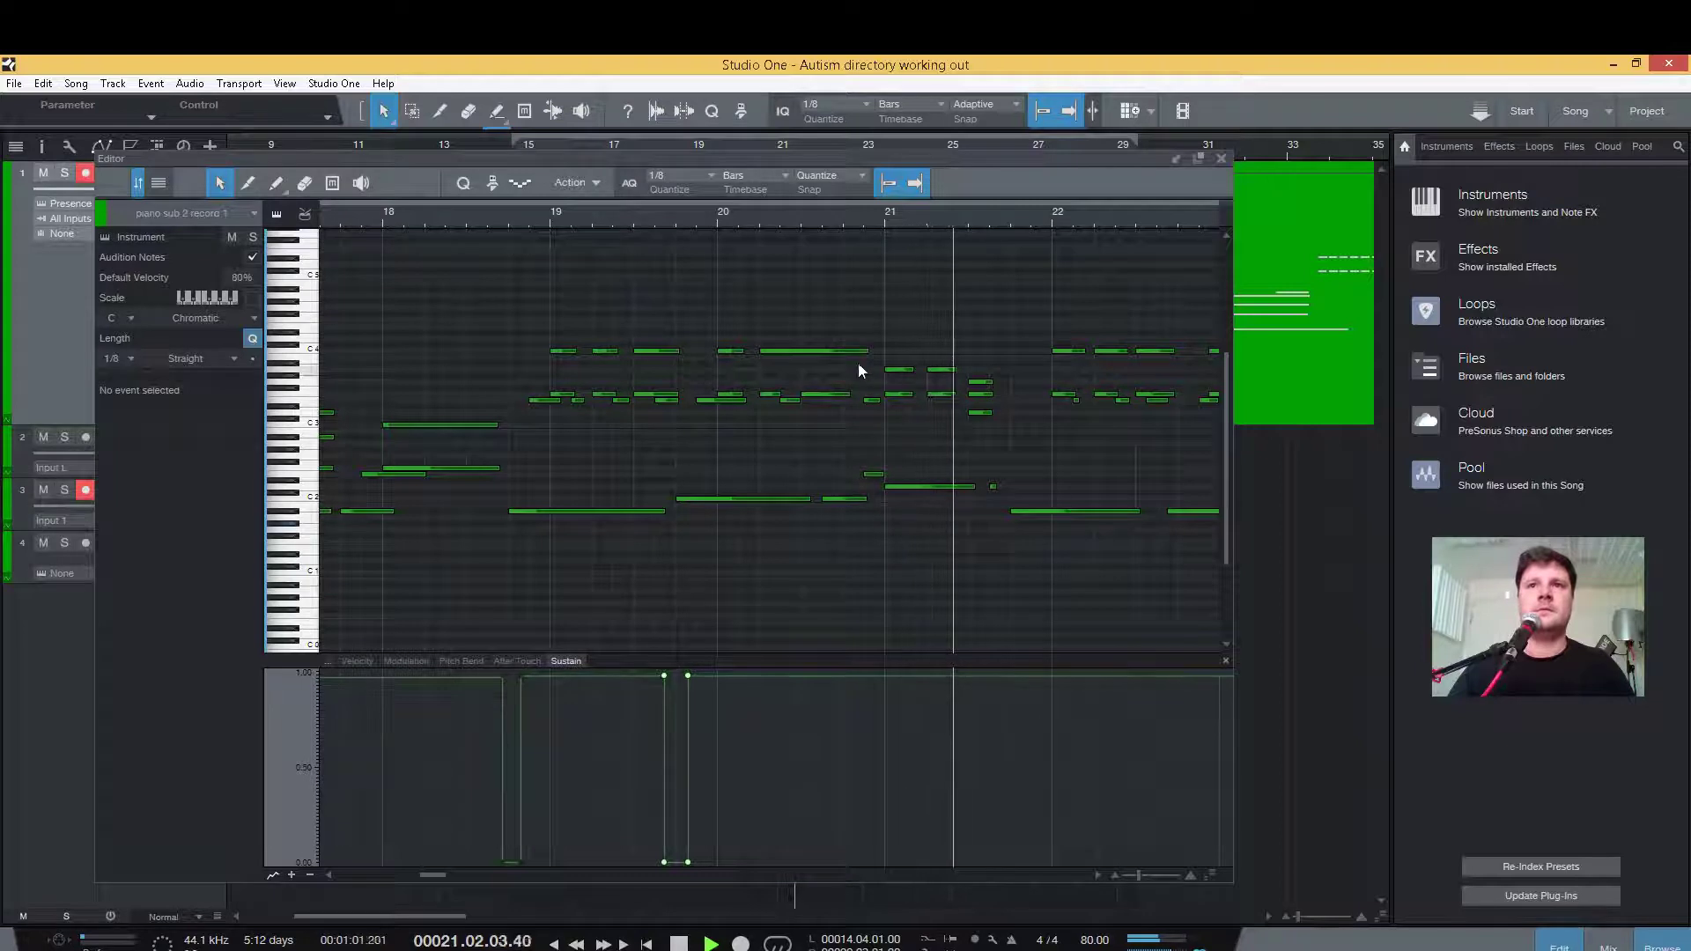
pyautogui.press('space')
# - Add a short sustain dip to 0 just after beat 20.4, ahead of the bass change at bar 21
pyautogui.click(841, 220)
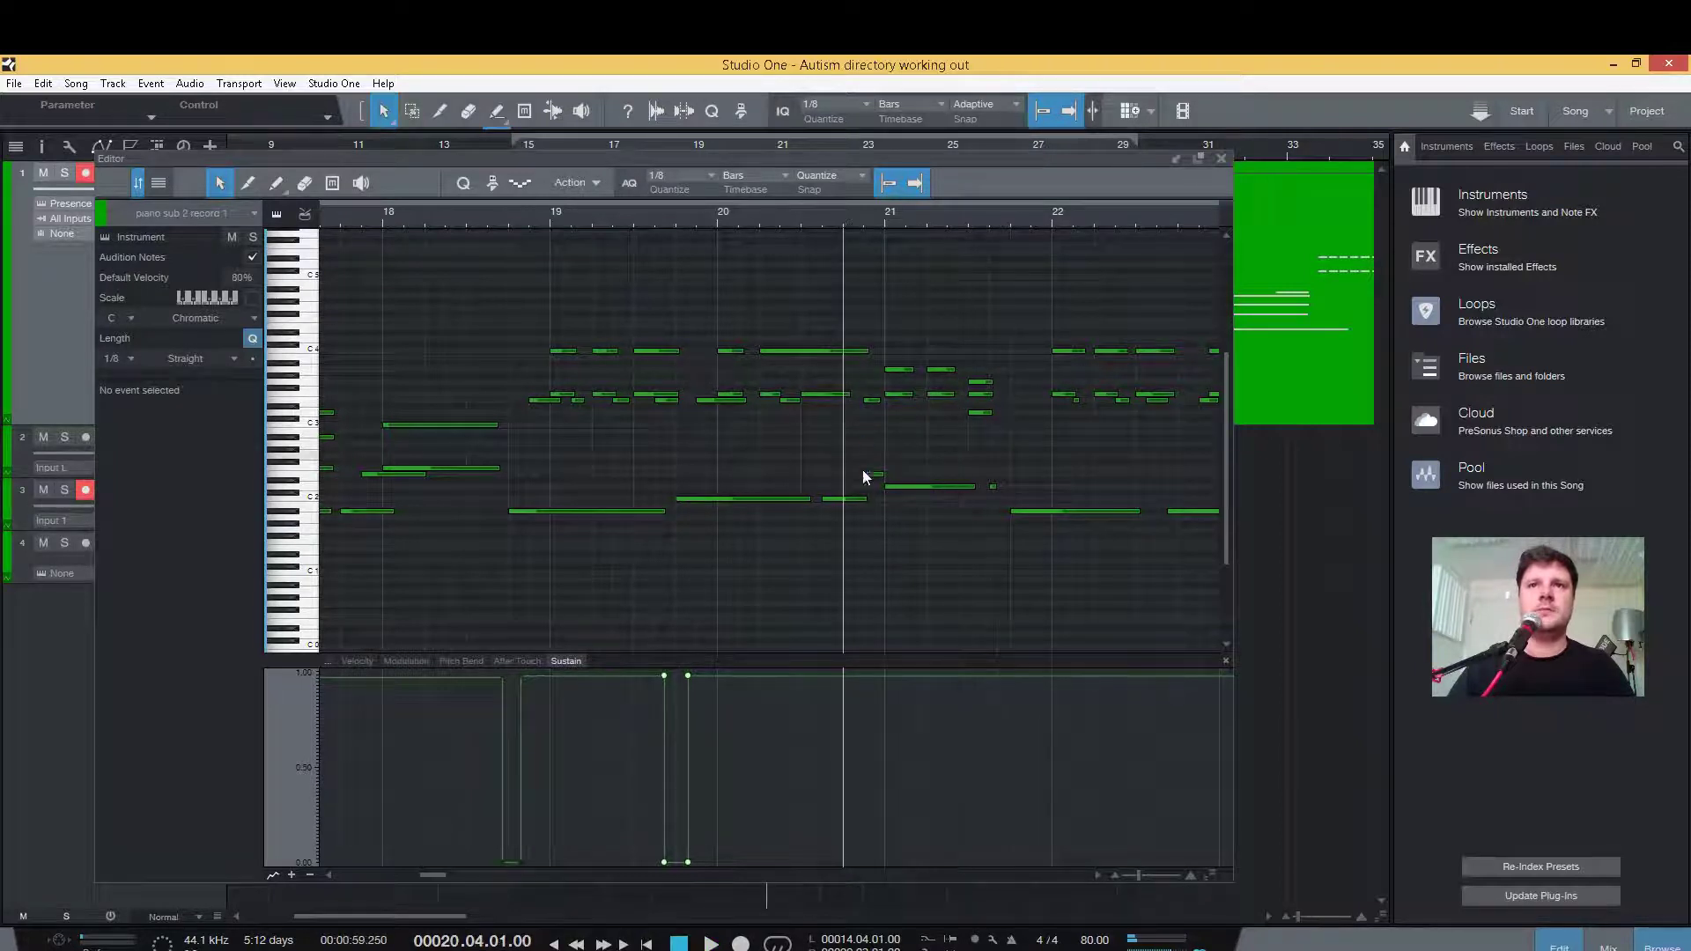
pyautogui.moveTo(849, 683); pyautogui.dragTo(861, 862)
pyautogui.click(862, 680)
# - Play back from early in bar 20 and reshape the last sustain dip so it spans from late beat 20.4 to just after bar 21 starts
pyautogui.click(740, 220)
pyautogui.press('space')
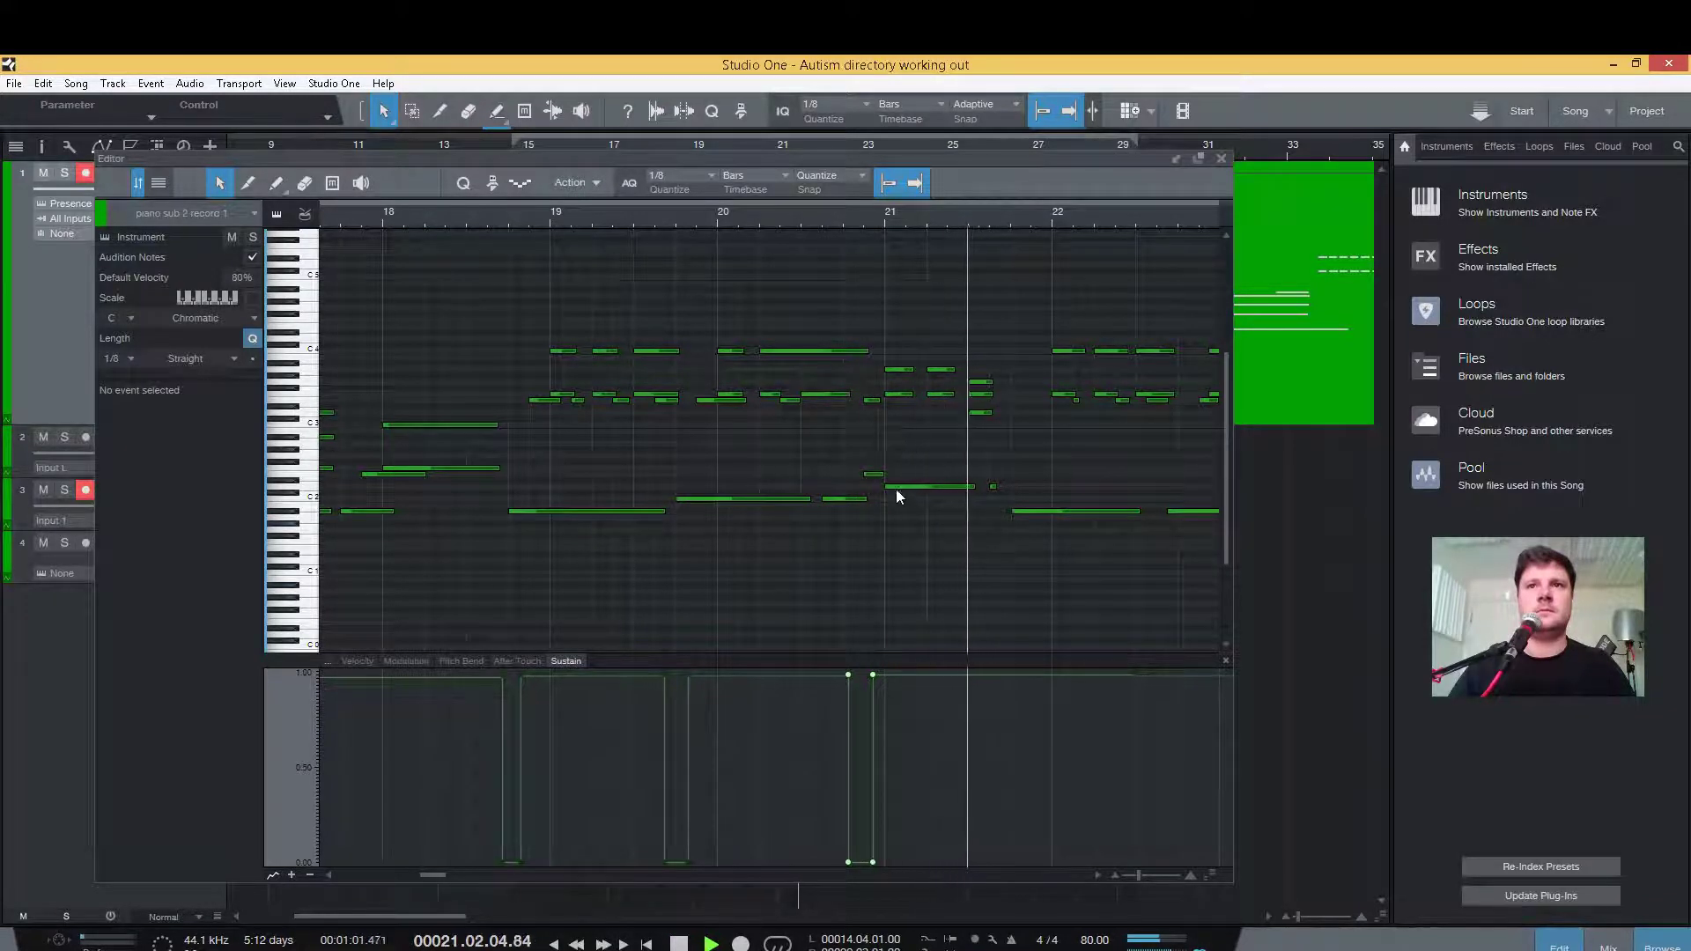
pyautogui.press('space')
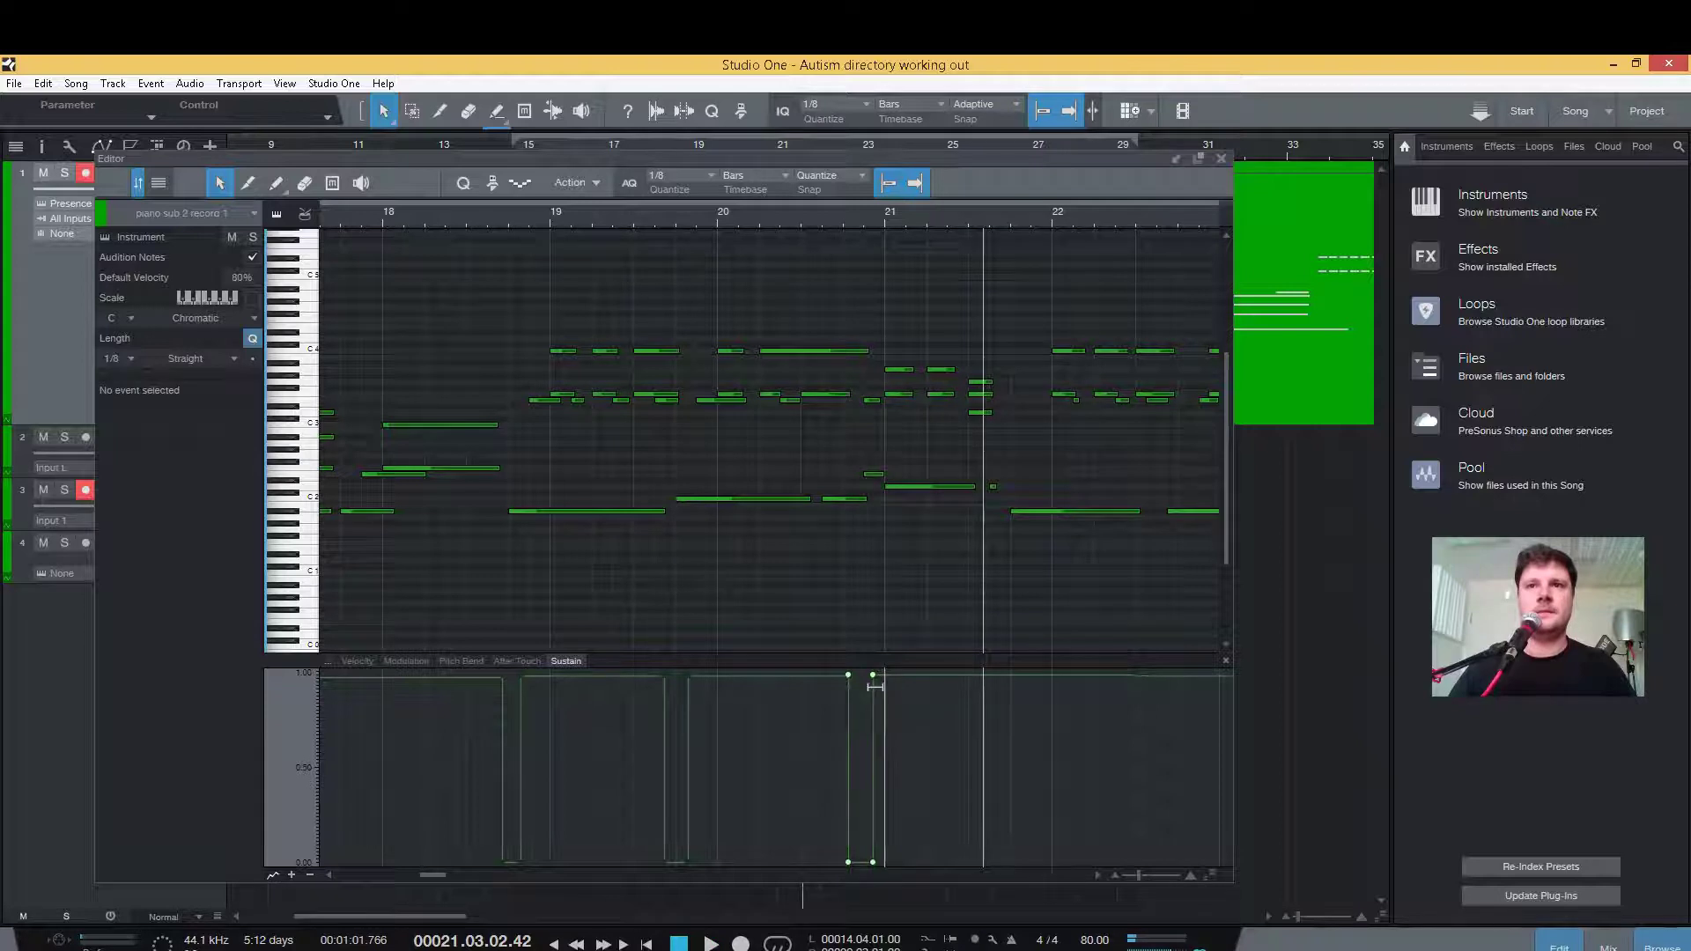
pyautogui.moveTo(874, 680)
pyautogui.mouseDown()
pyautogui.moveTo(924, 678)
pyautogui.moveTo(870, 678)
pyautogui.mouseUp()
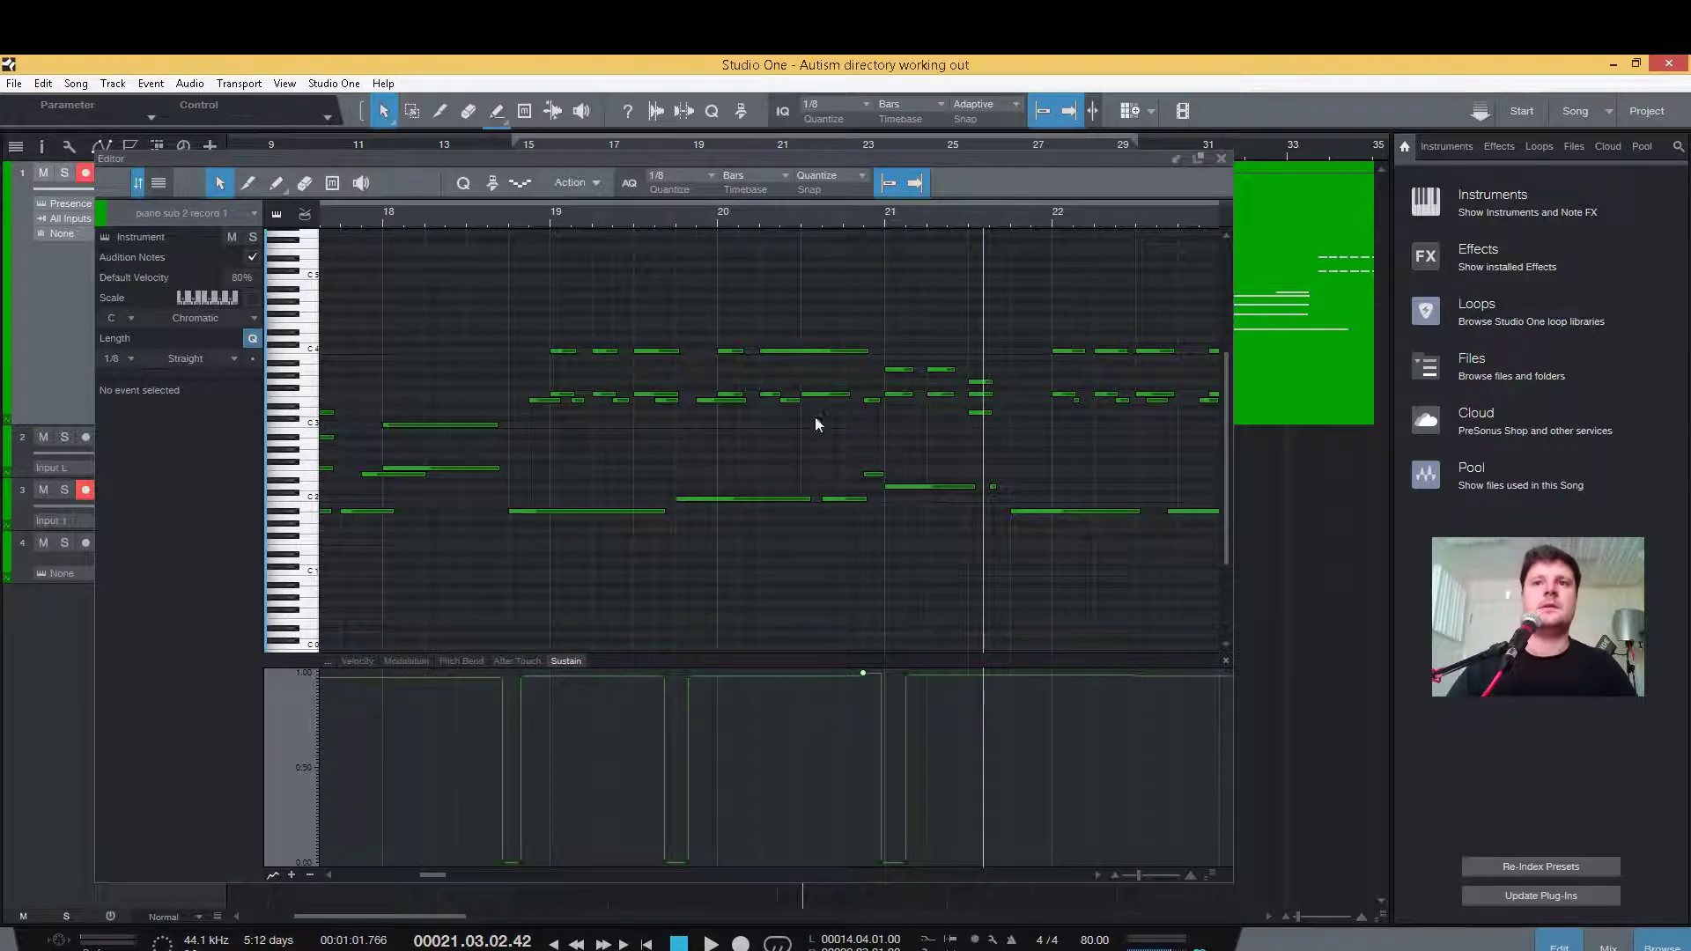
pyautogui.moveTo(884, 850); pyautogui.dragTo(870, 825)
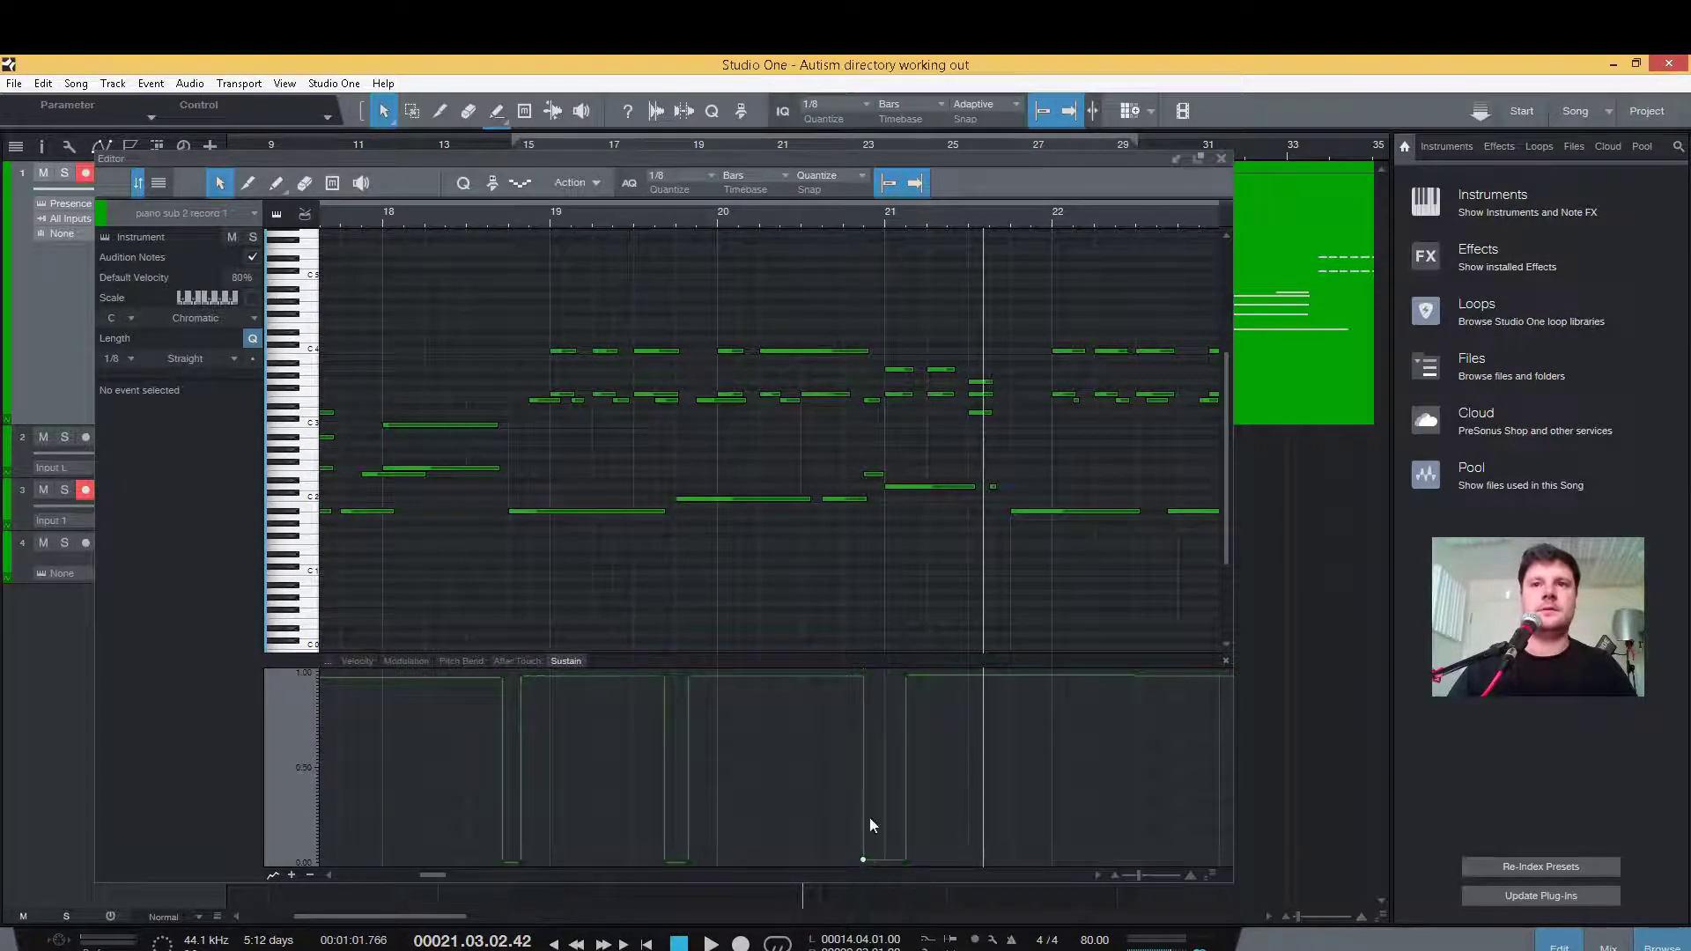
# - Play back from beat 20.2 and again from beat 17.4 through beat 21.4 to check the adjusted pedal release by ear
pyautogui.click(778, 222)
pyautogui.press('space')
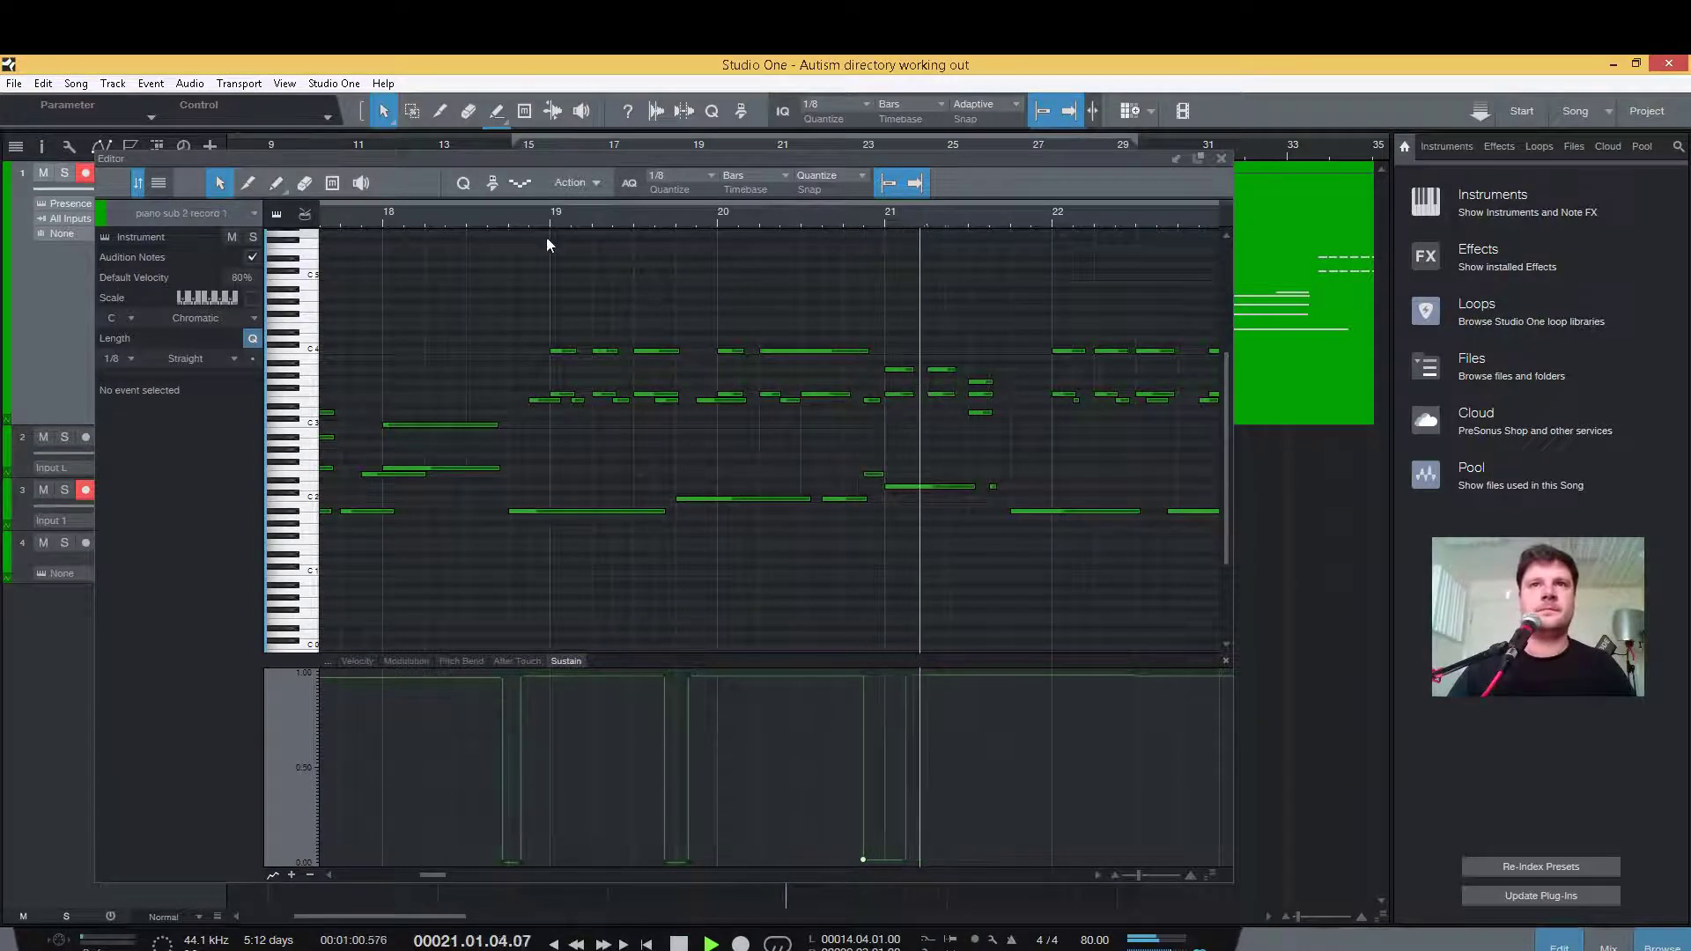
pyautogui.click(361, 217)
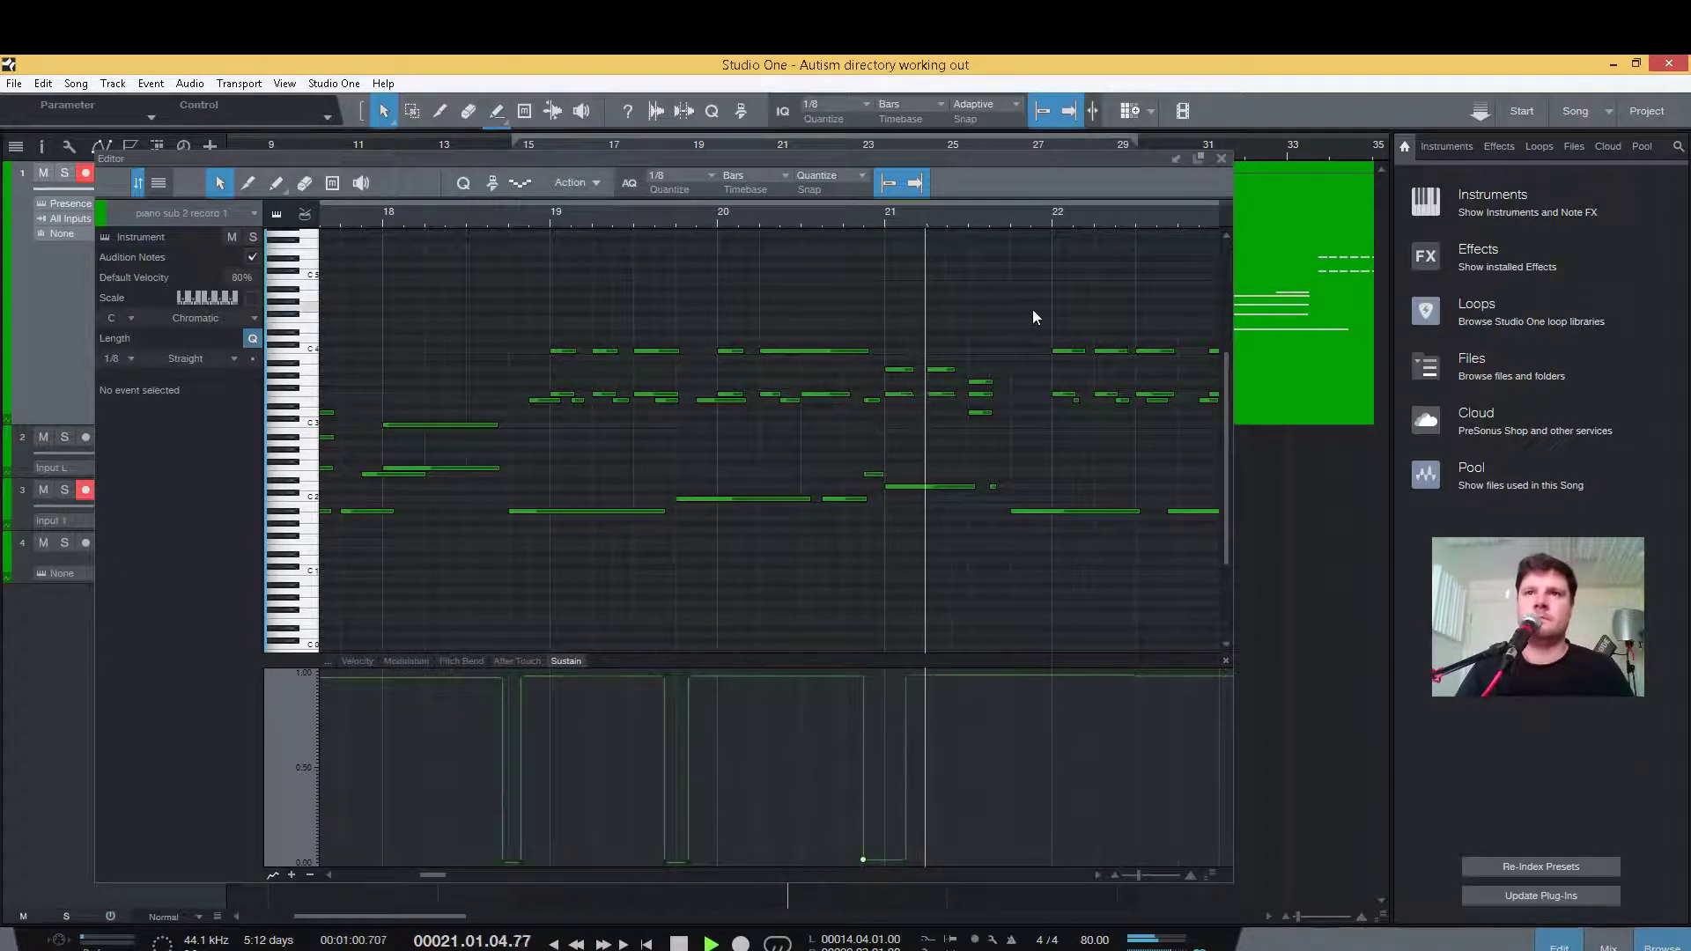
pyautogui.press('space')
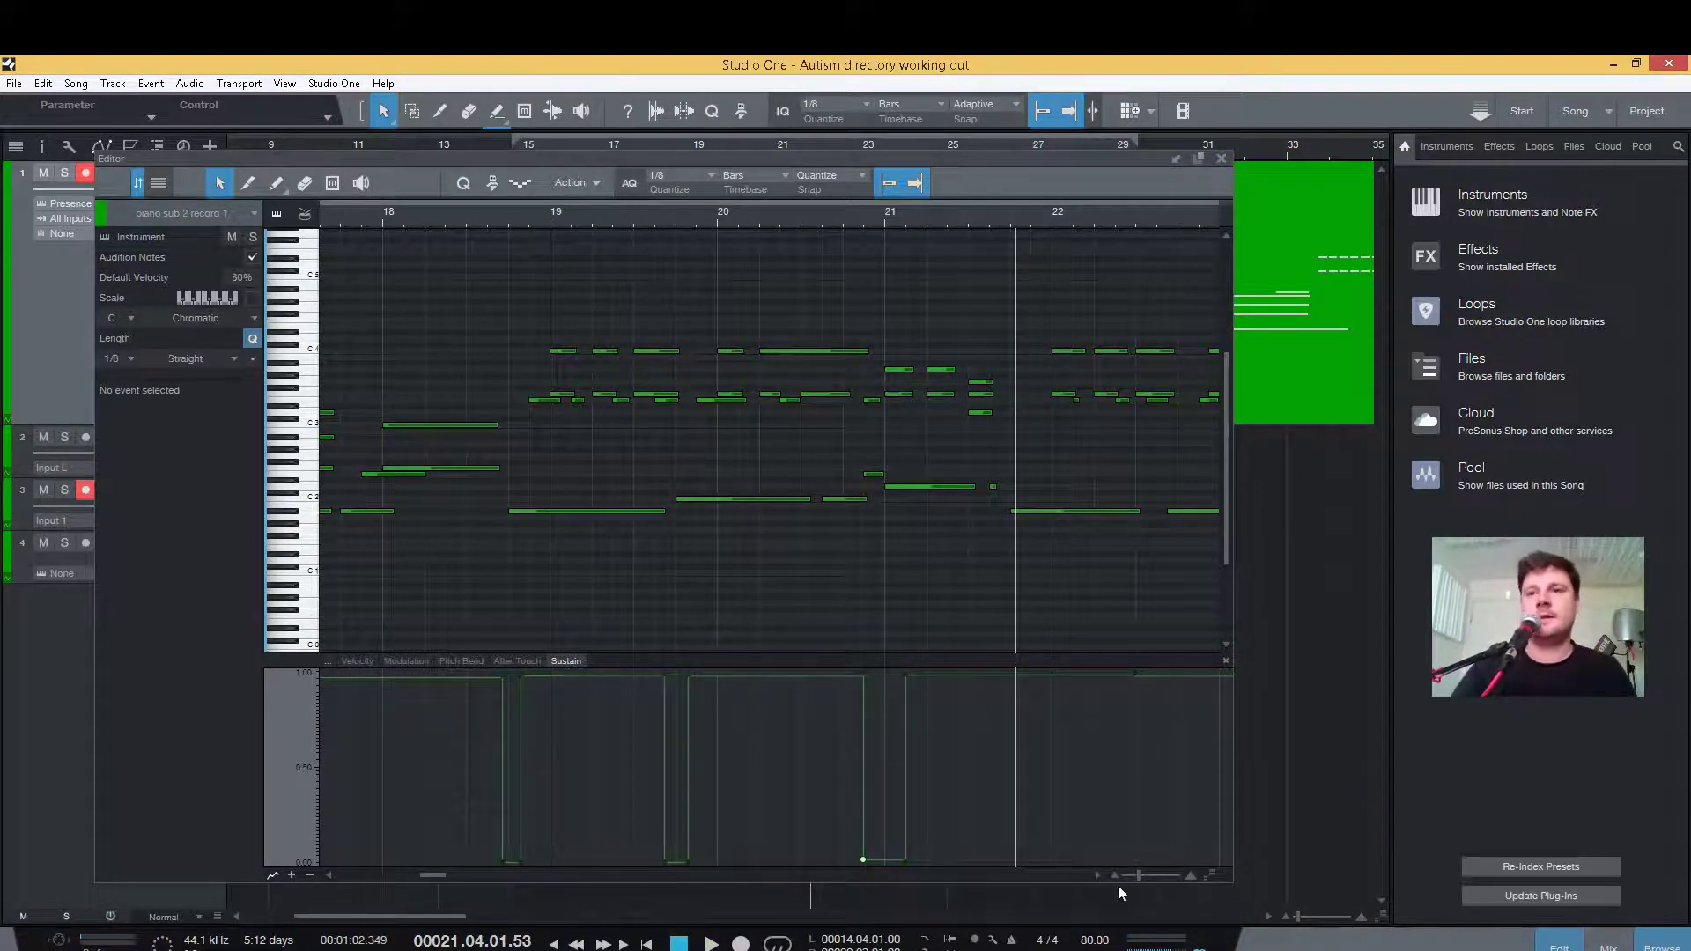
# - Play back the piano part from beat 11.3 into bar 22, following the notes and sustain changes to review all the pedal releases
pyautogui.click(1116, 875)
pyautogui.click(1116, 875)
pyautogui.click(1116, 876)
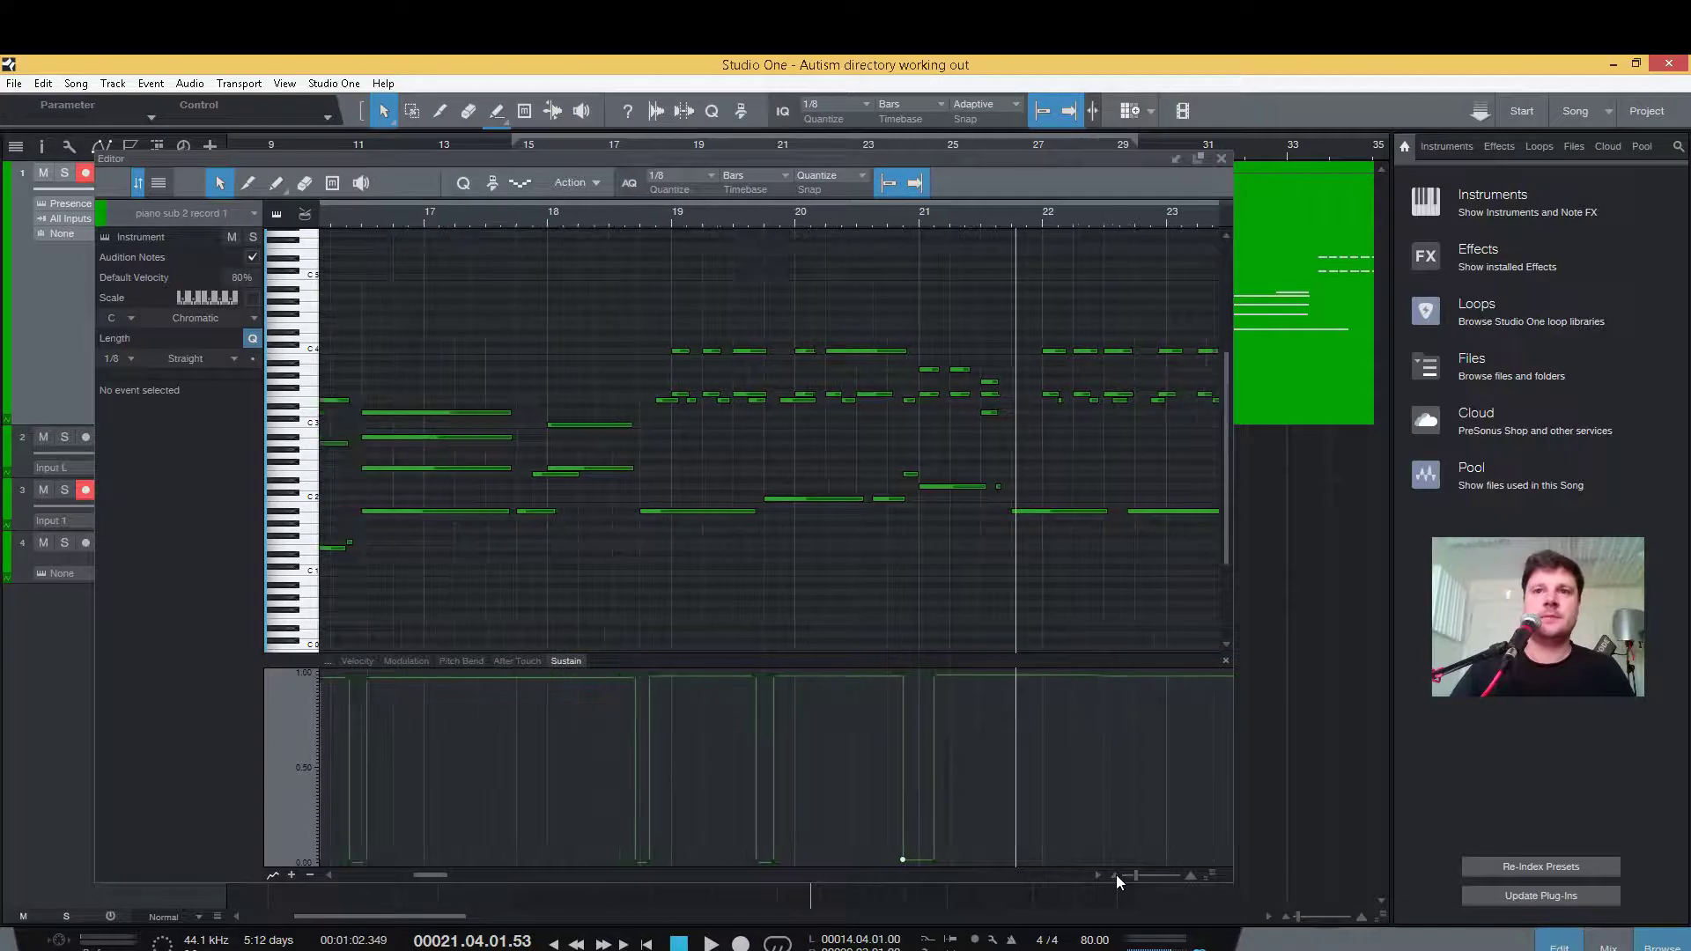
pyautogui.click(1116, 876)
pyautogui.click(1116, 875)
pyautogui.moveTo(435, 875); pyautogui.dragTo(415, 875)
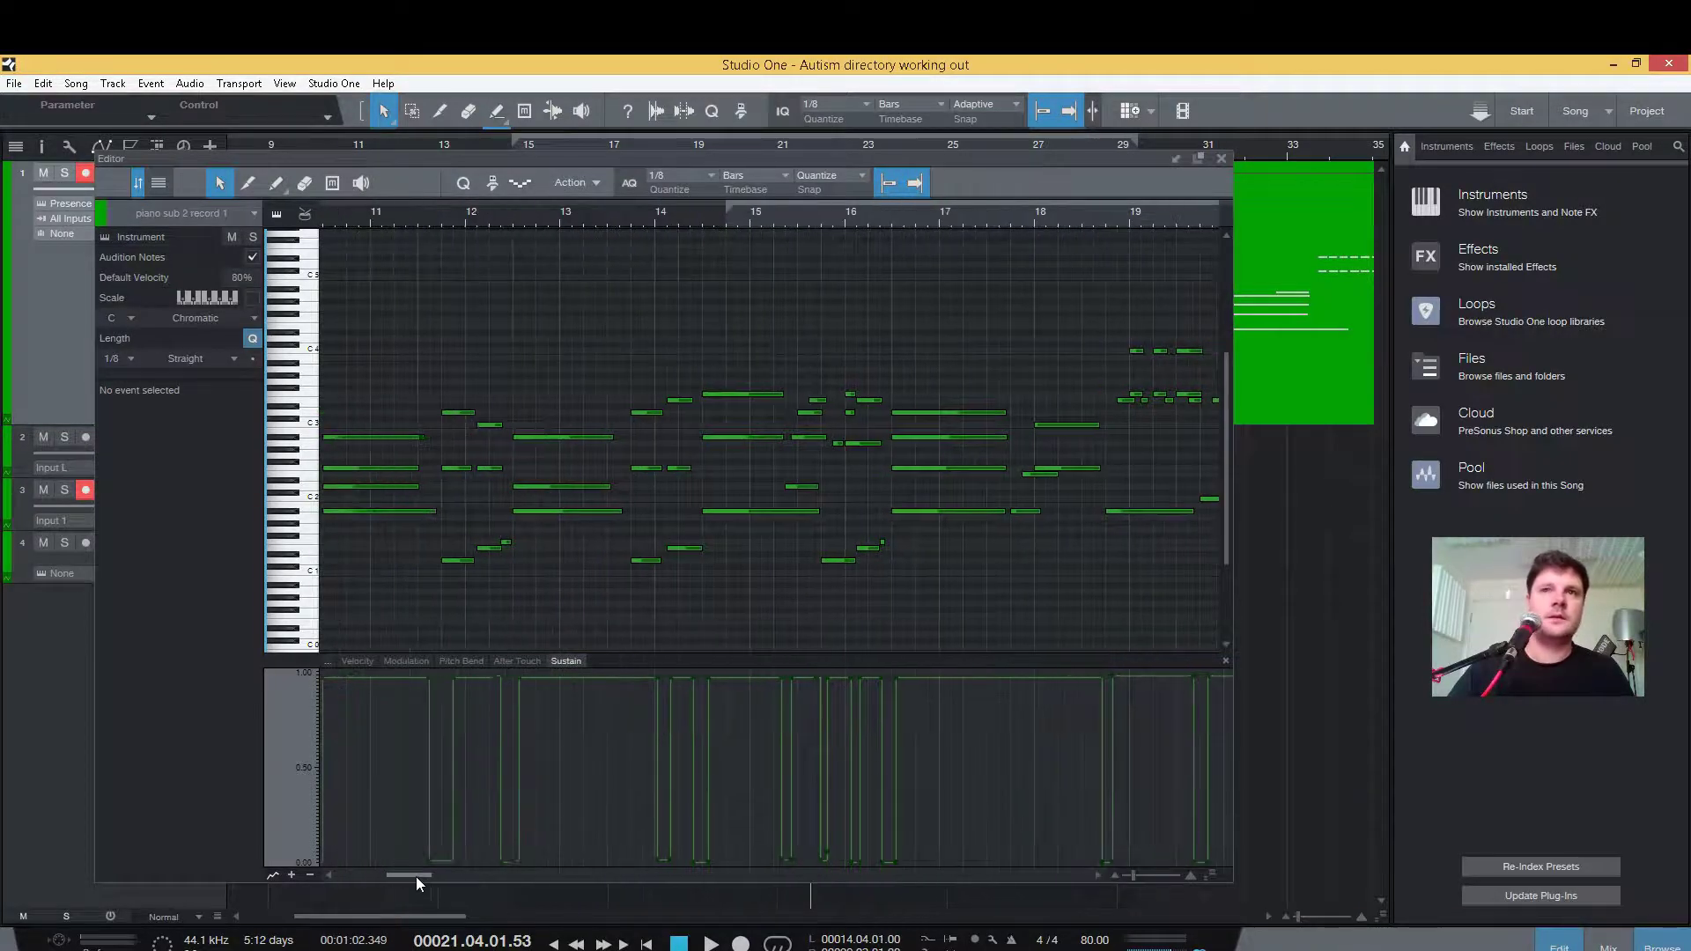
pyautogui.click(421, 218)
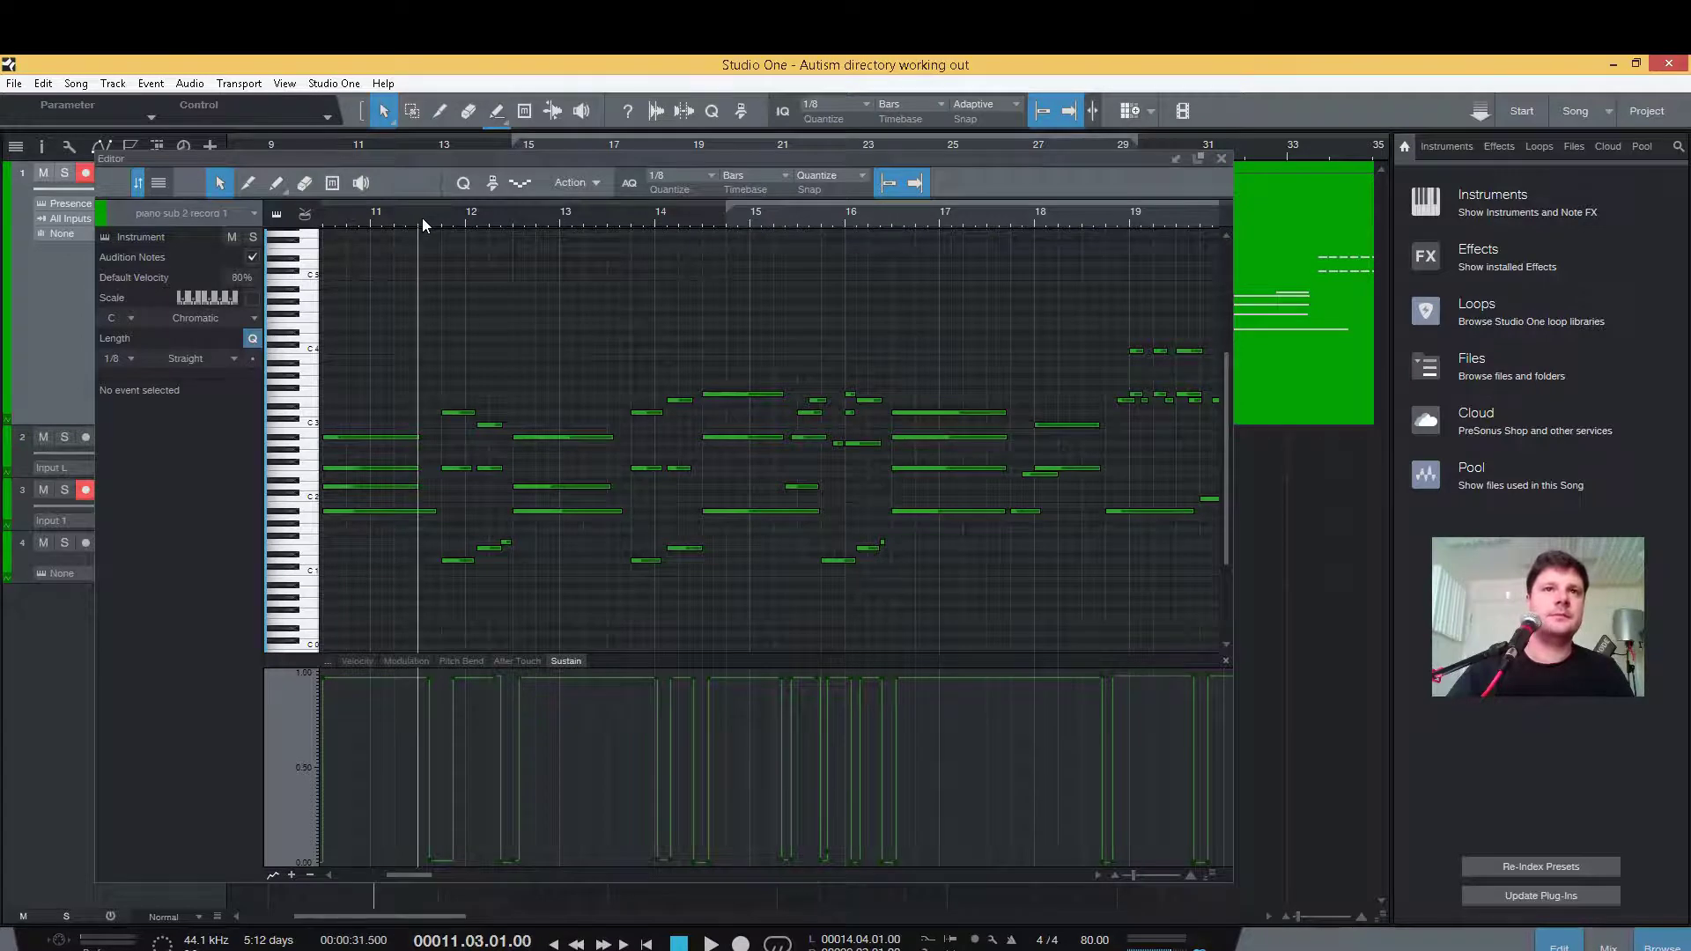
pyautogui.press('space')
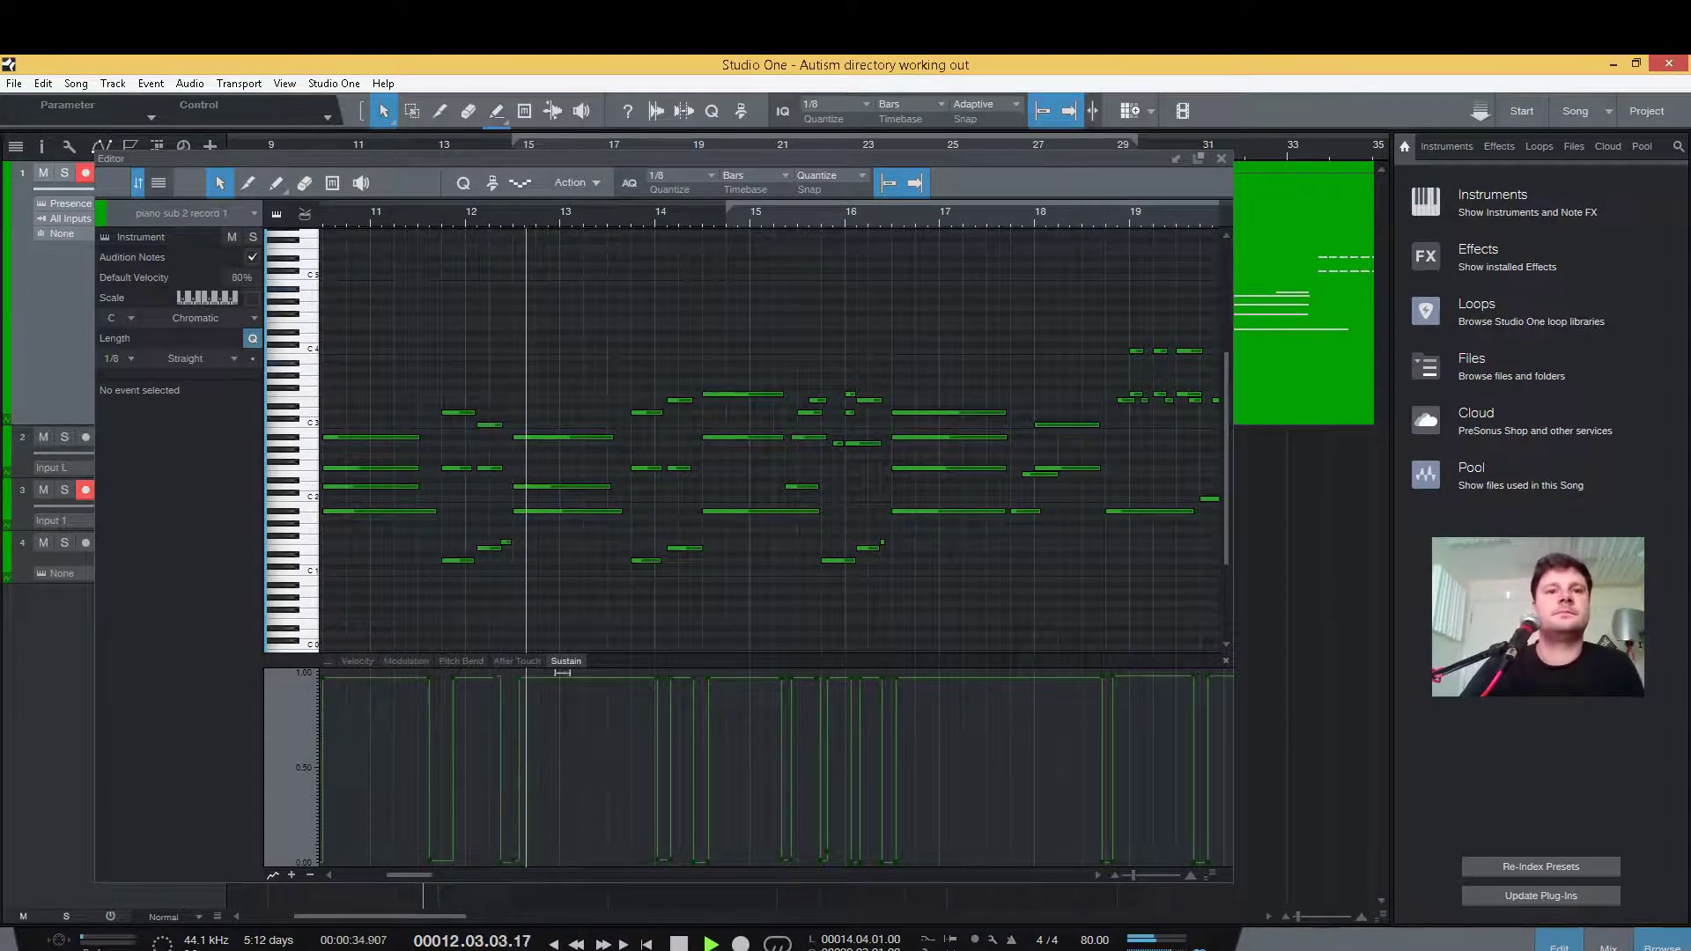
pyautogui.moveTo(411, 874); pyautogui.dragTo(418, 881)
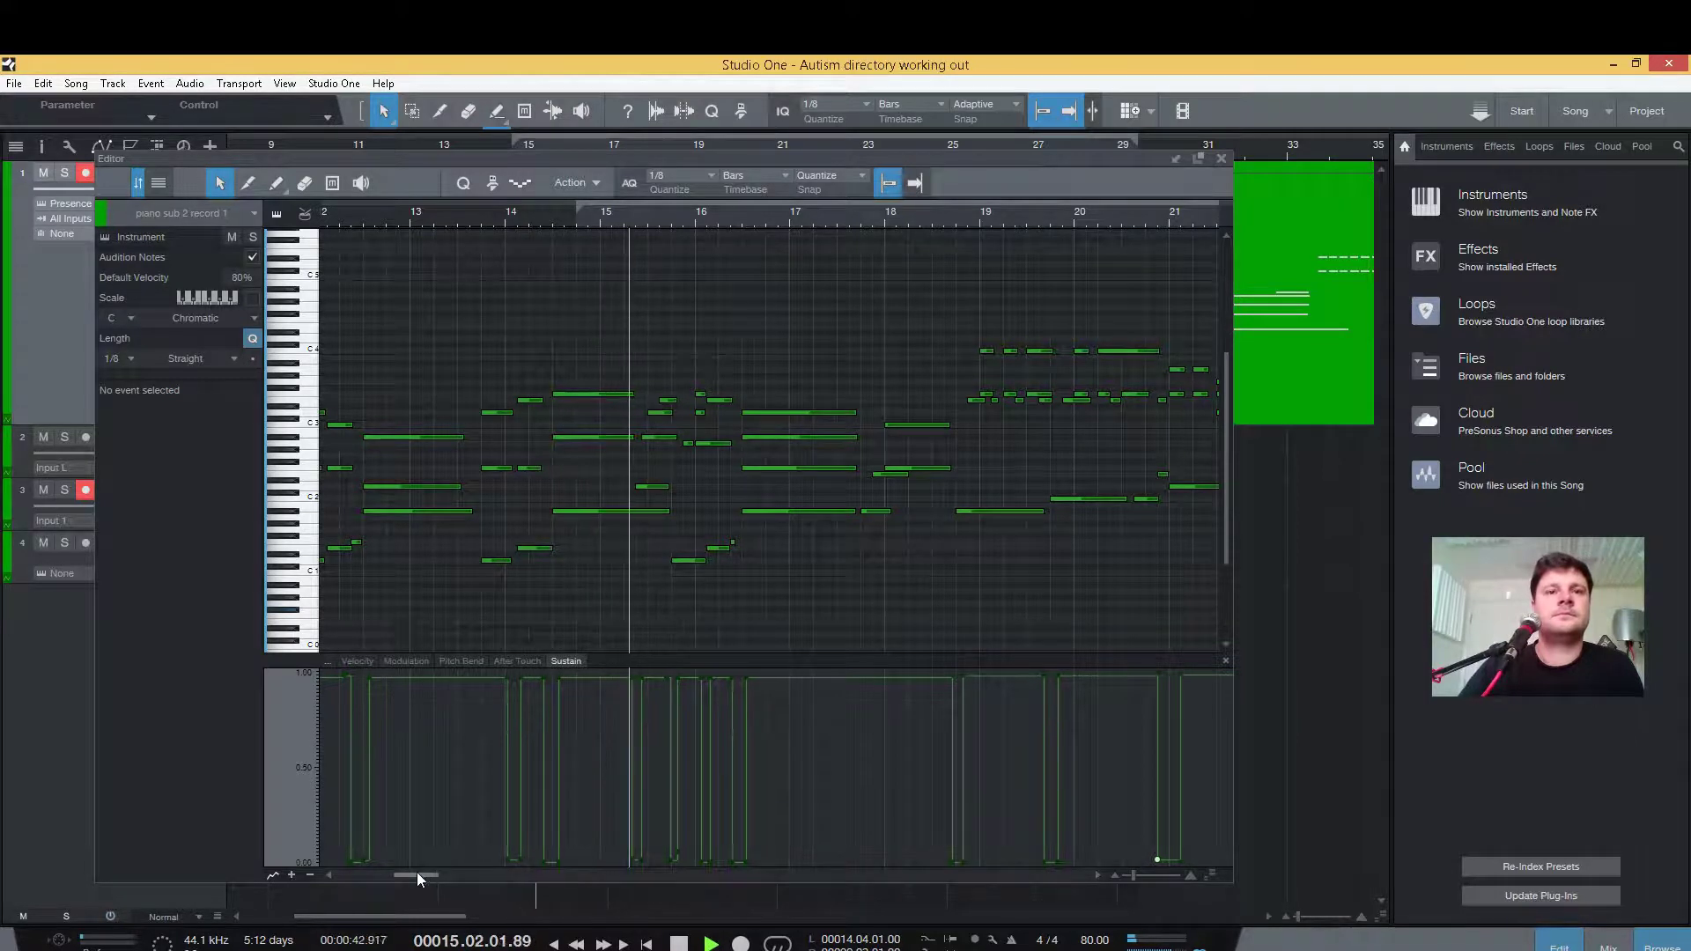
pyautogui.moveTo(415, 874); pyautogui.dragTo(428, 877)
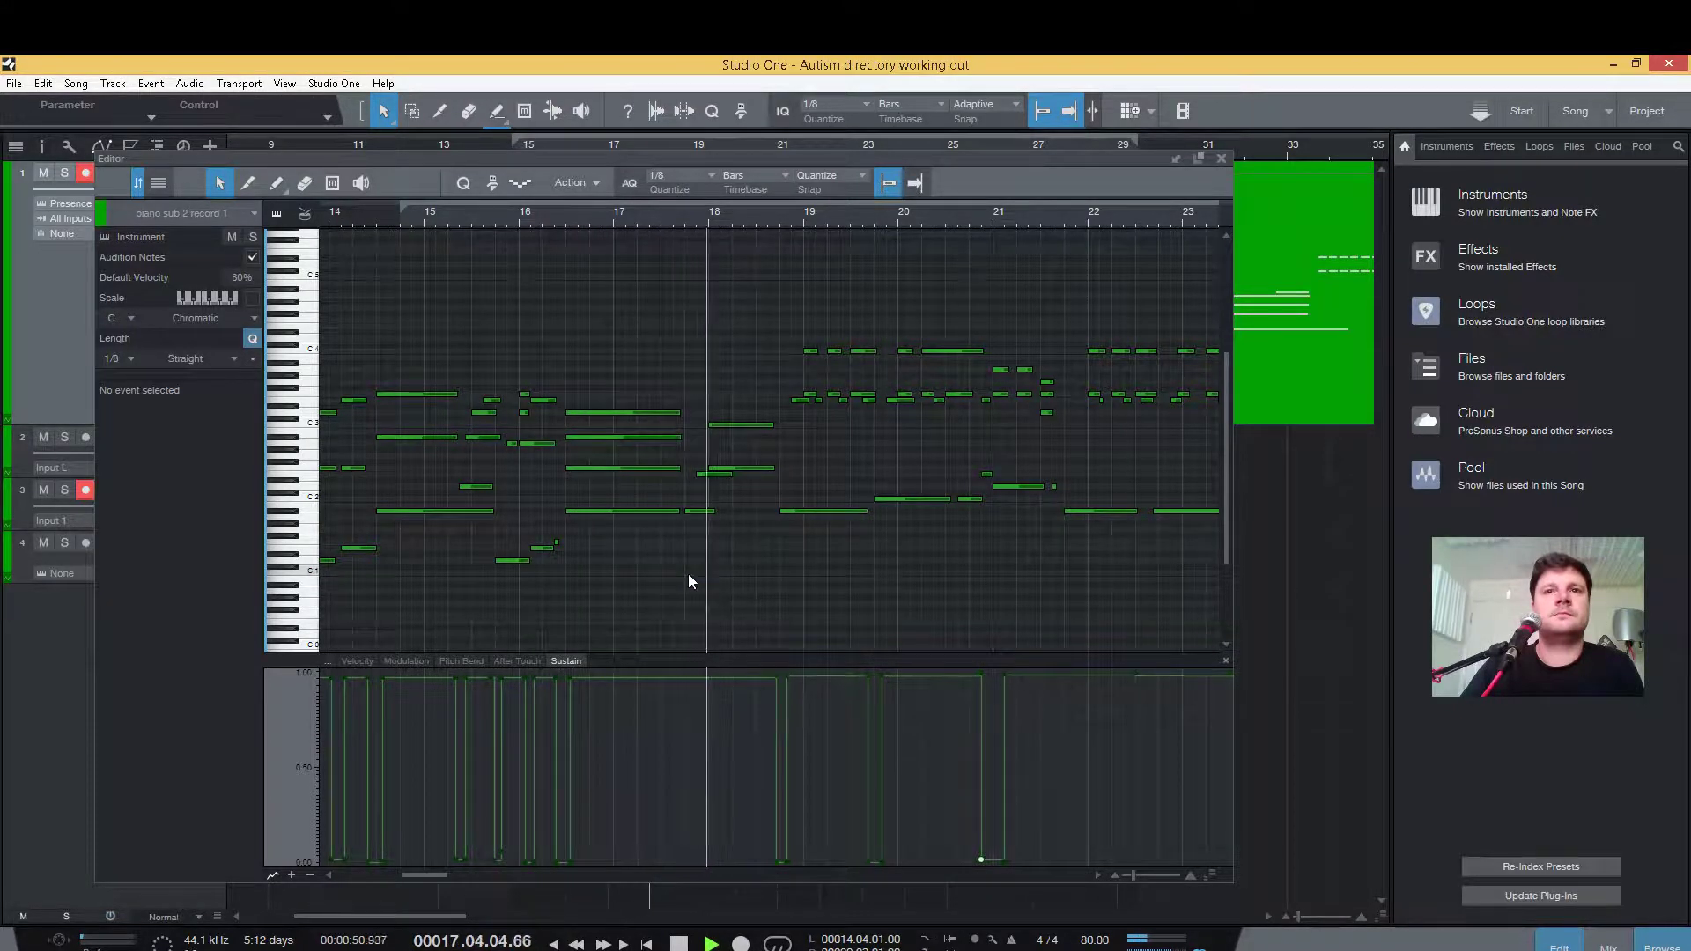
pyautogui.moveTo(428, 876); pyautogui.dragTo(438, 885)
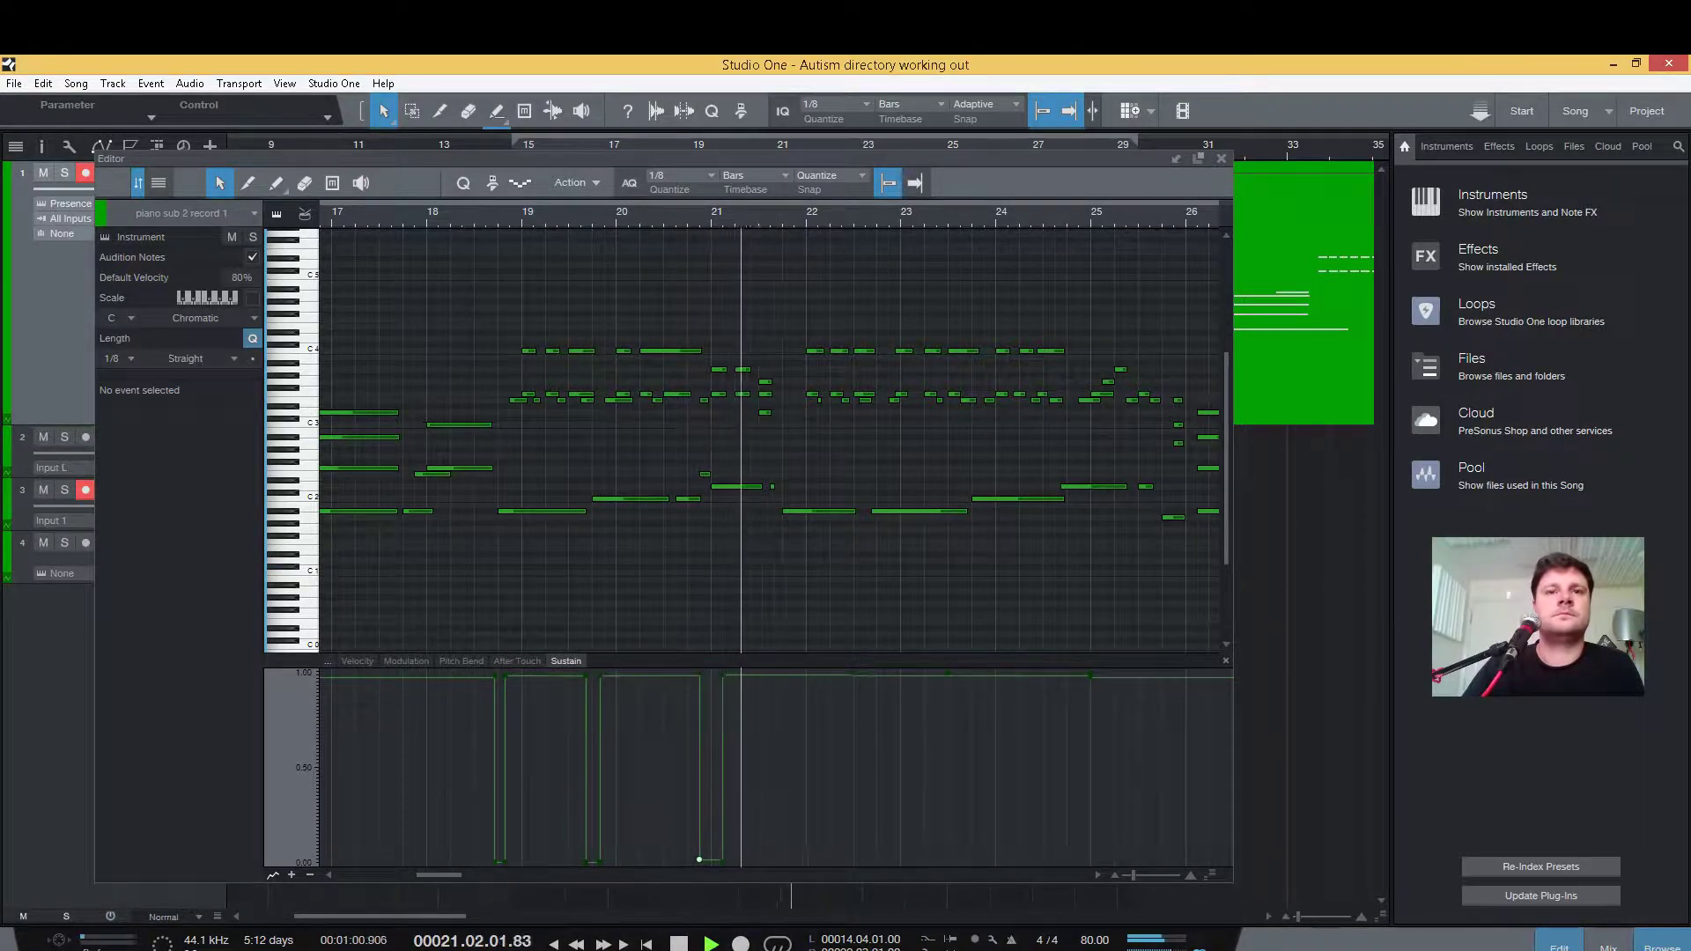
pyautogui.click(678, 944)
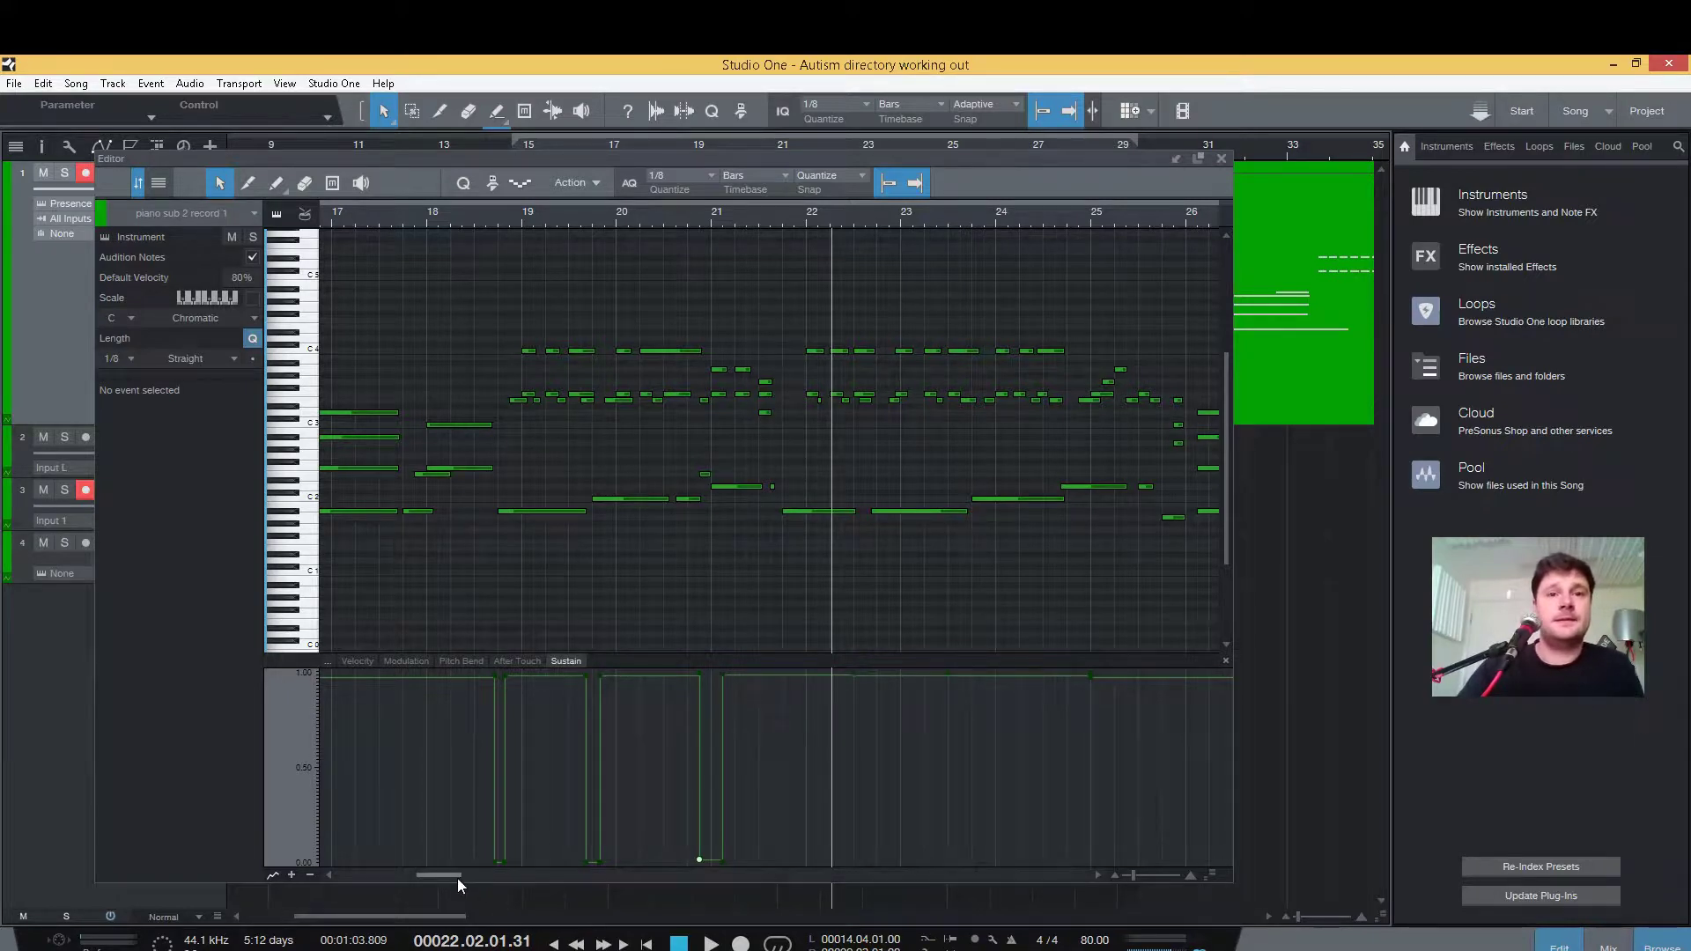
pyautogui.moveTo(457, 879); pyautogui.dragTo(441, 875)
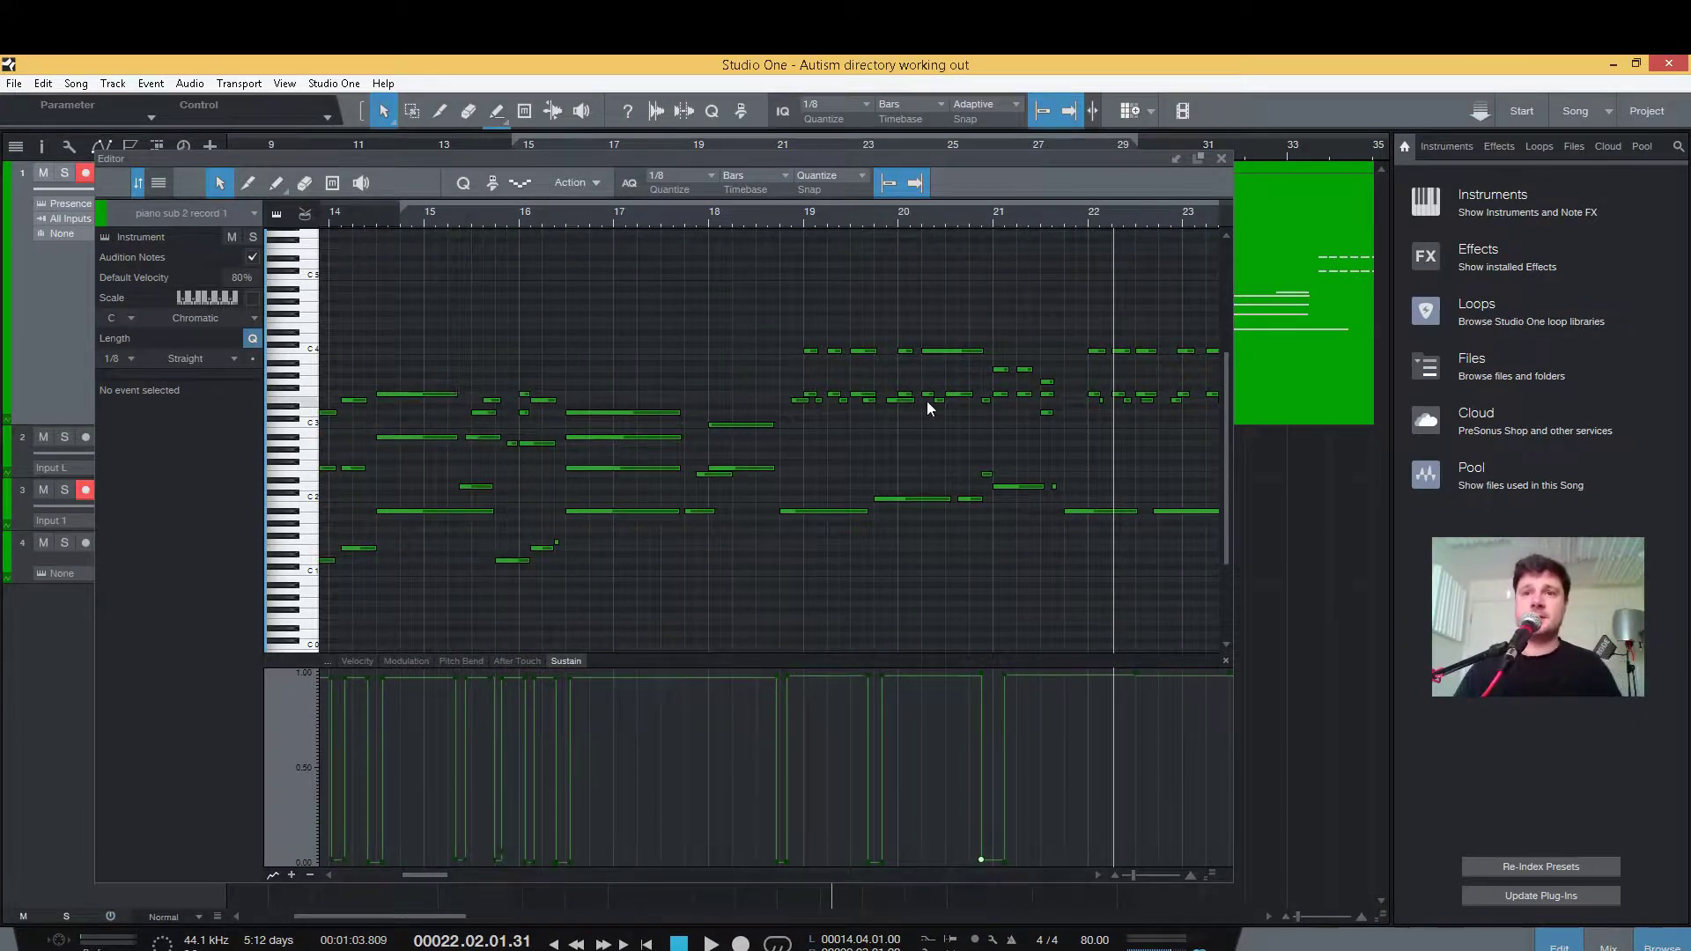